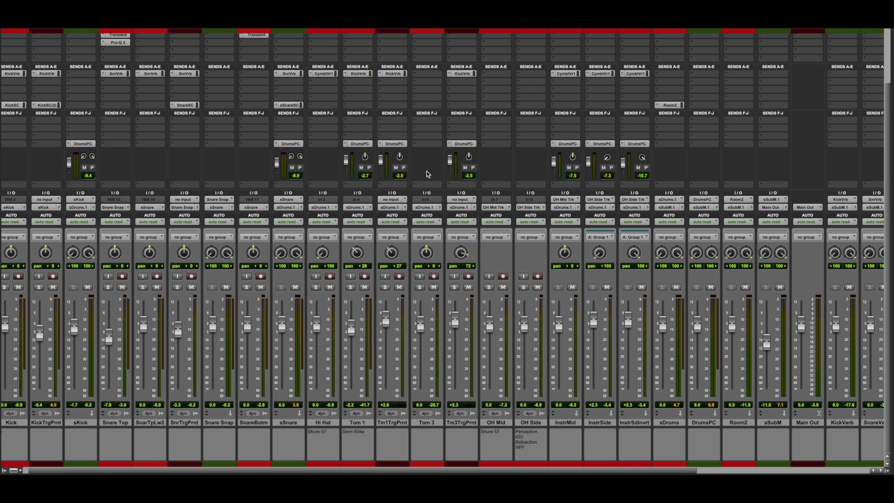
Play back the selected drum section from 0:40 to 0:48 in the Edit window and set the grid to 1/16 note.
key(super+equal)
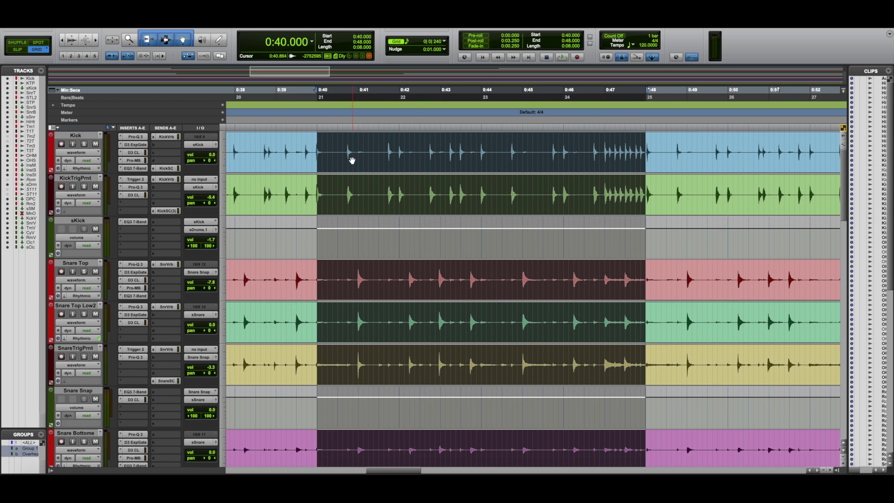
key(space)
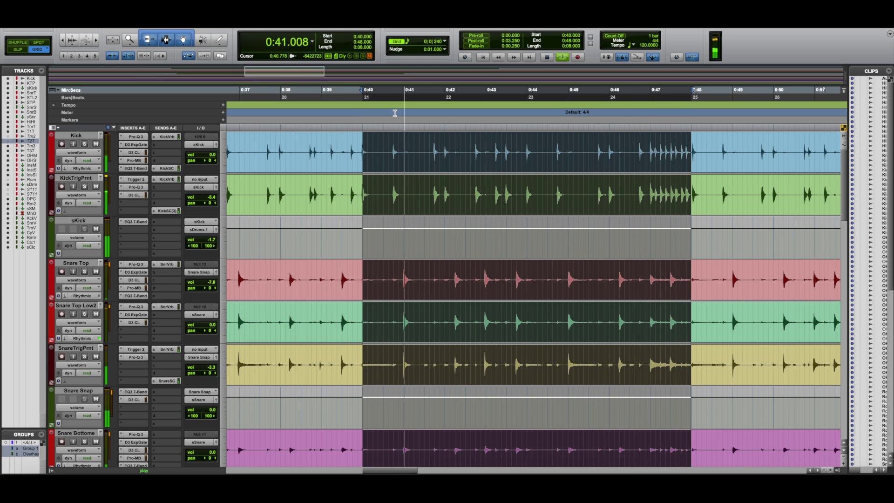
key(space)
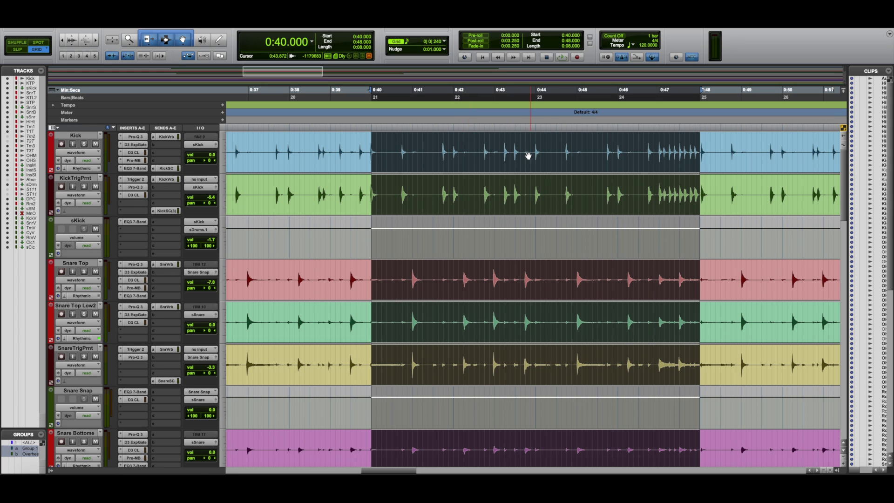
click(408, 46)
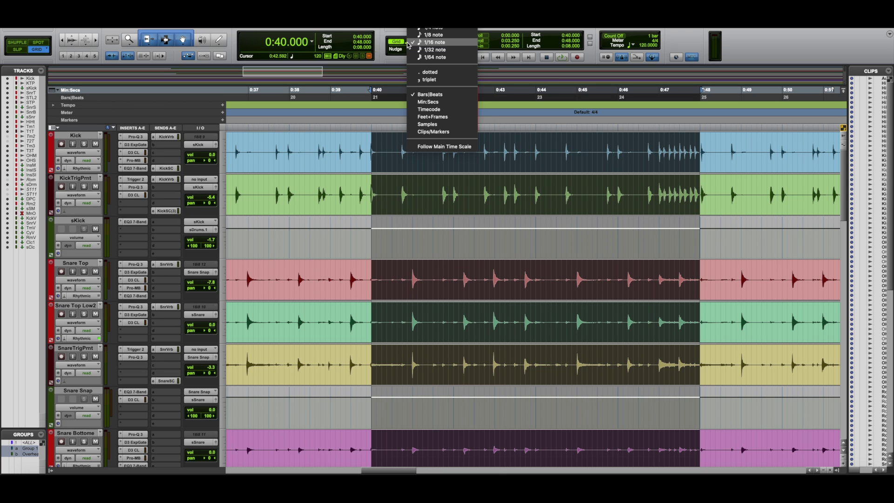
click(458, 43)
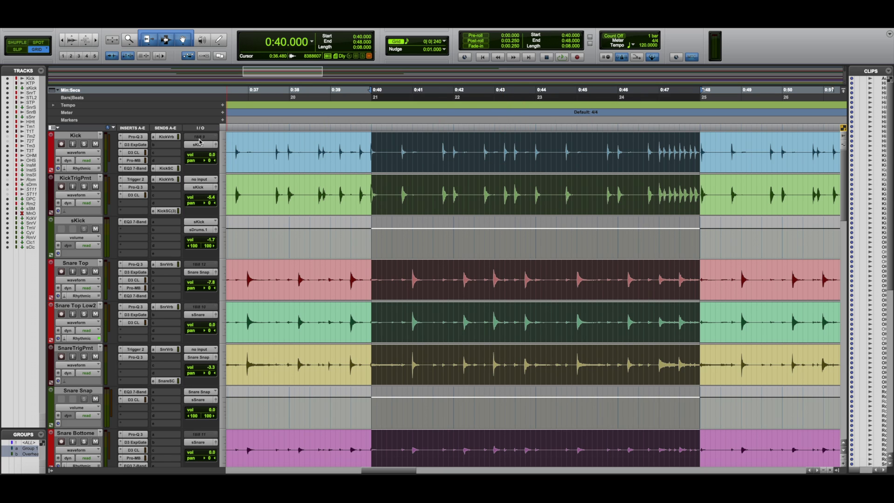
Select all tracks from Kick through InstrSideInvrt in the Mix window and check the selection in the Edit window.
key(ctrl+equal)
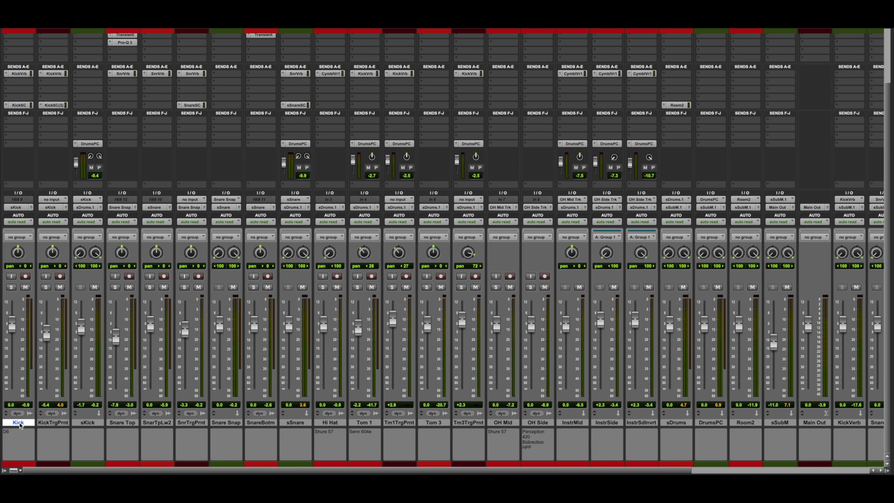
scroll(200, 391, right, 5)
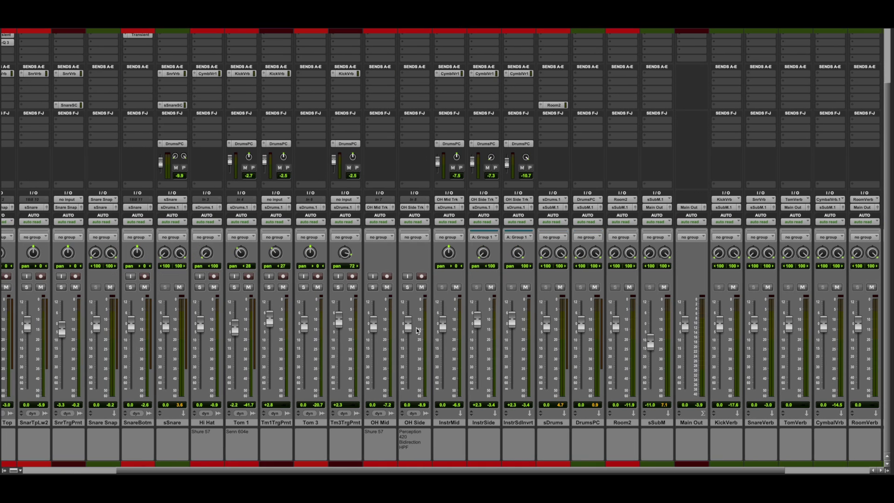
shift+click(520, 422)
key(ctrl+equal)
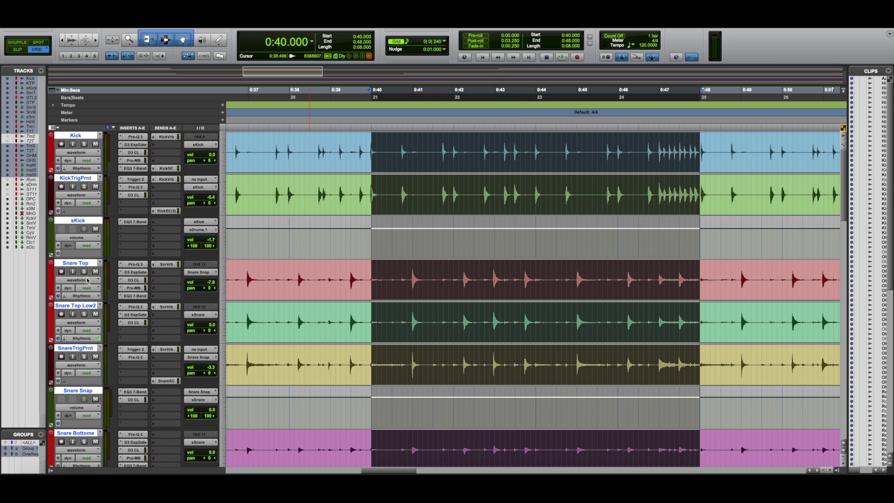
scroll(83, 314, down, 10)
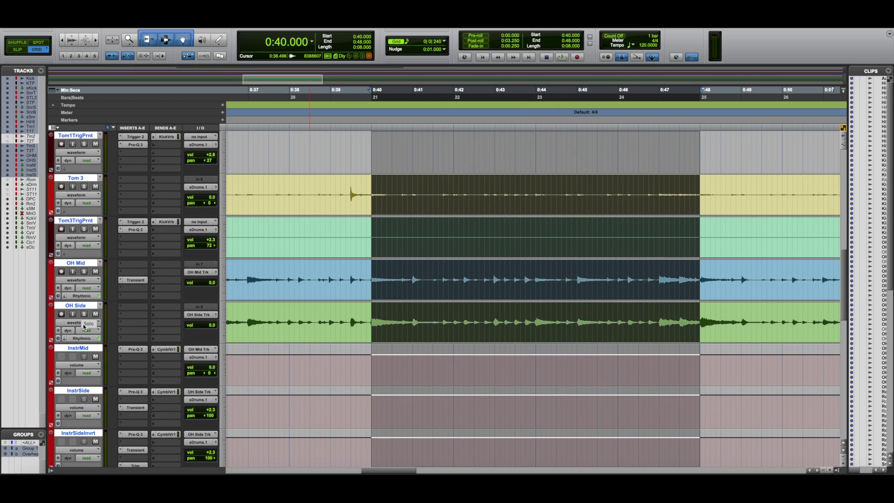
scroll(84, 324, down, 2)
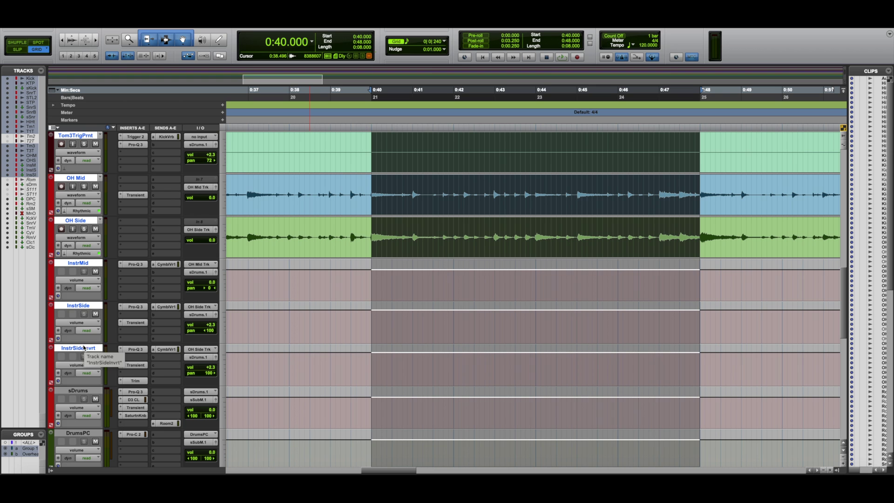
Reselect only the tracks from Kick through OH Side in the Mix window and review them in the Edit window.
key(ctrl+equal)
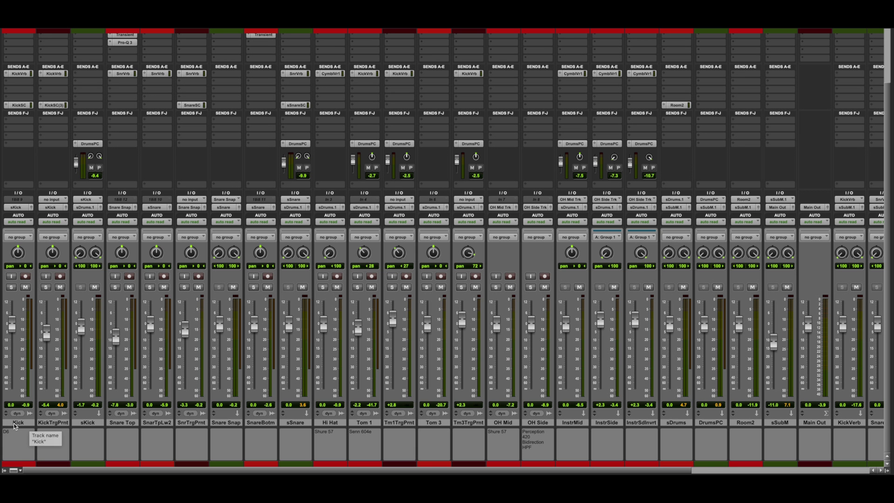
double_click(14, 424)
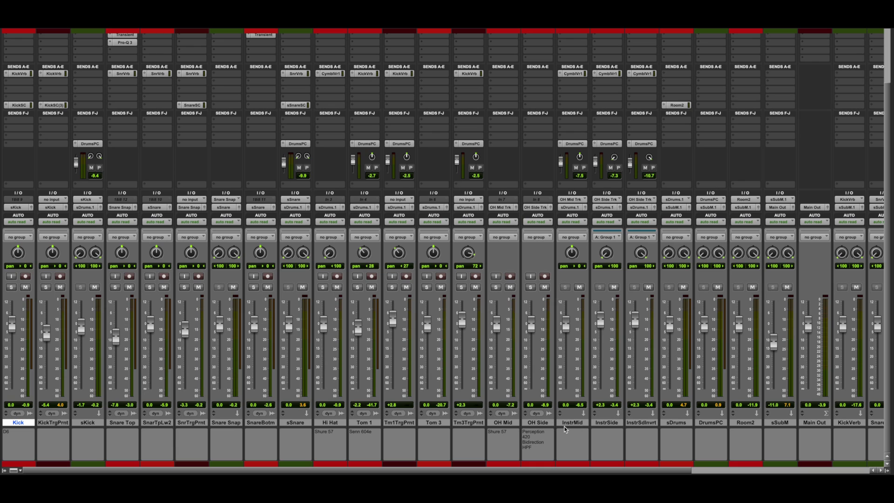
shift+click(540, 423)
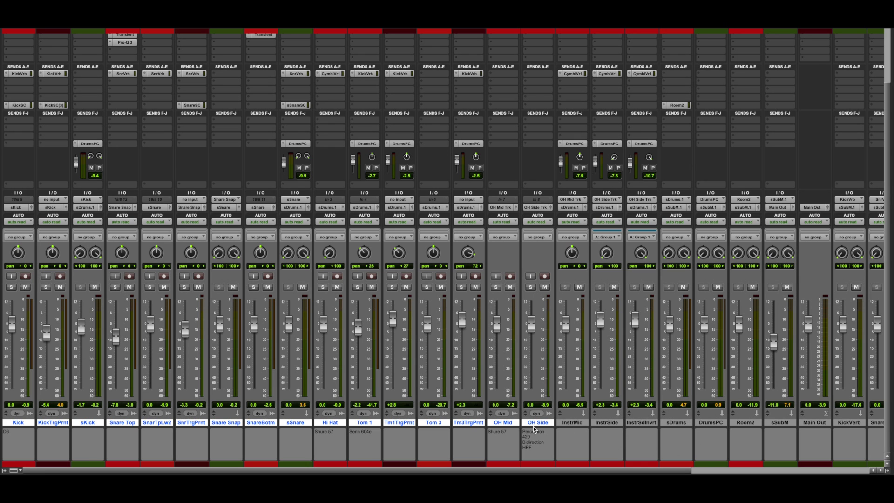
key(super+equal)
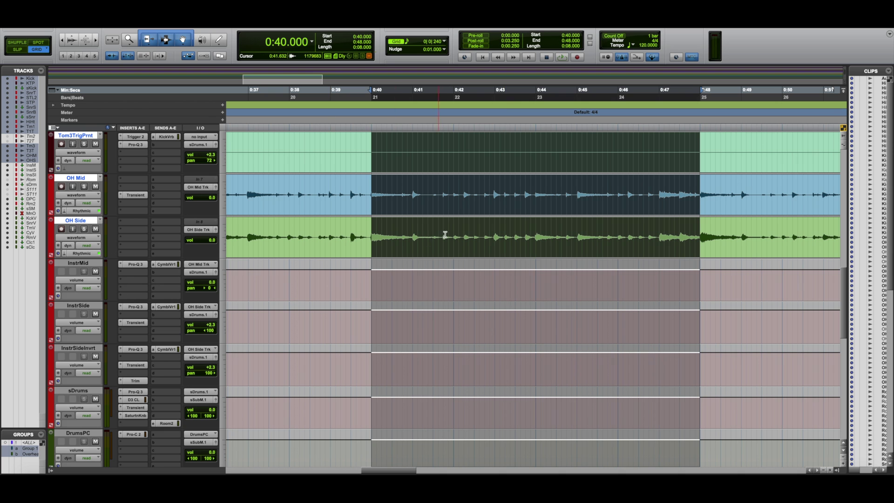
scroll(447, 232, up, 5)
scroll(455, 233, down, 7)
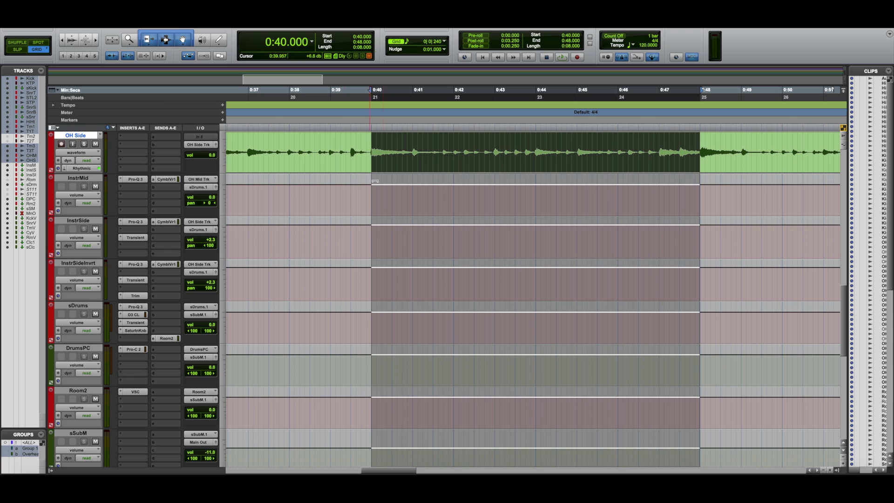
scroll(376, 182, up, 10)
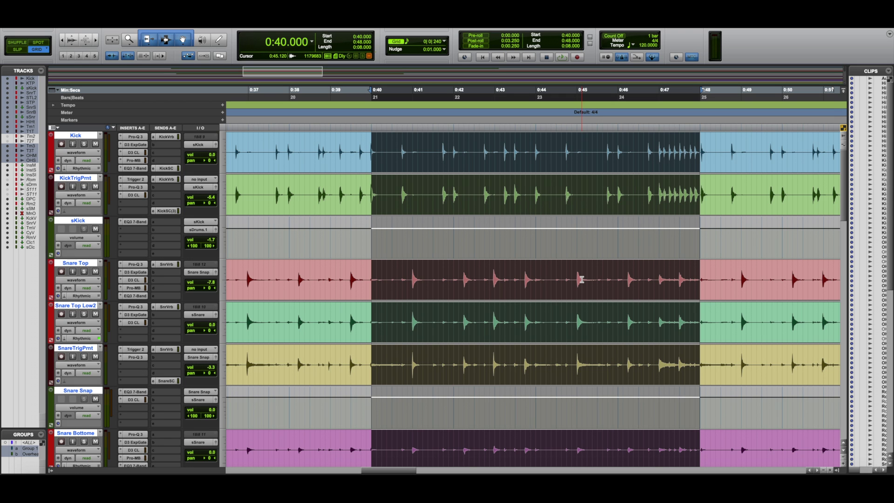
scroll(553, 225, down, 5)
scroll(485, 149, up, 5)
Enable Rhythmic Elastic Audio on all selected drum tracks and check it down to OH Side.
click(66, 169)
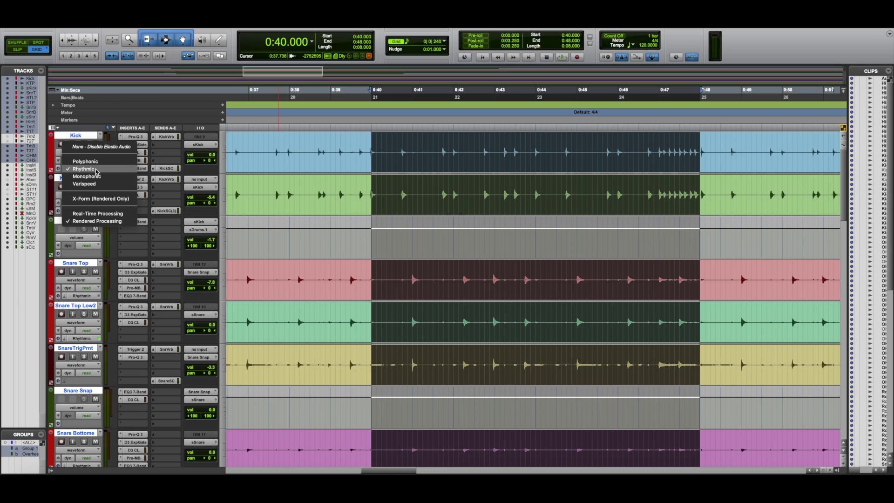
click(96, 170)
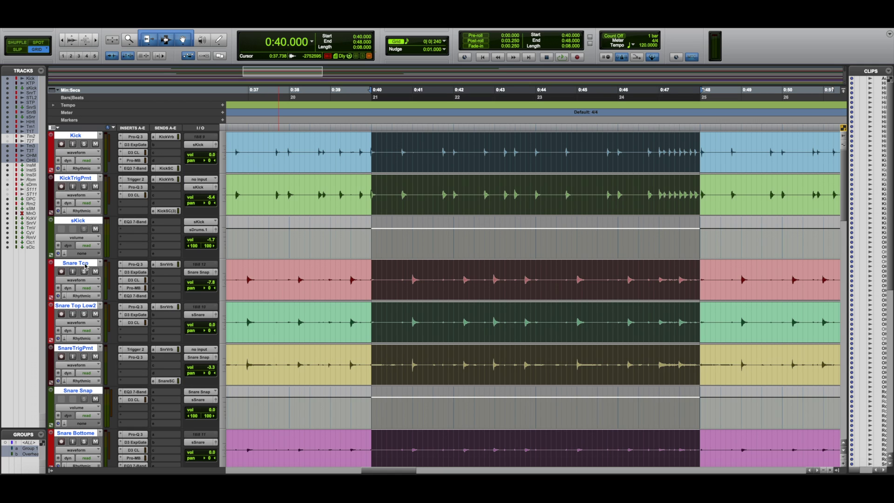
scroll(89, 377, down, 10)
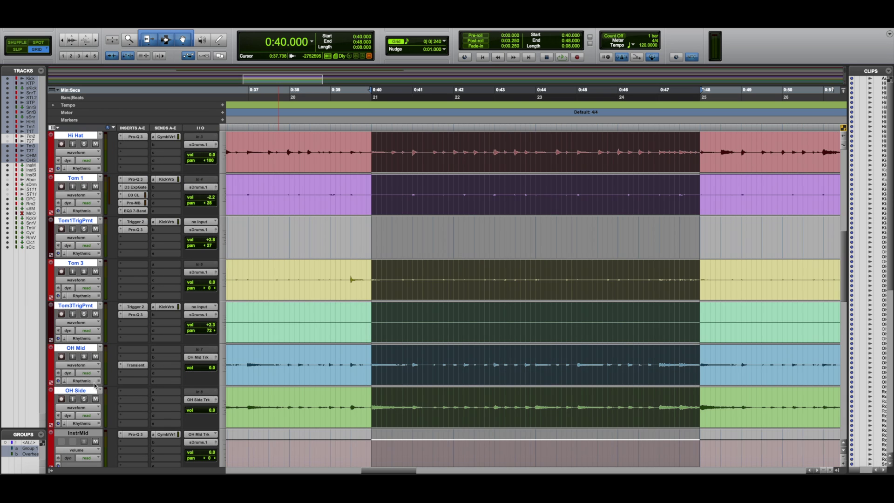
scroll(138, 198, up, 10)
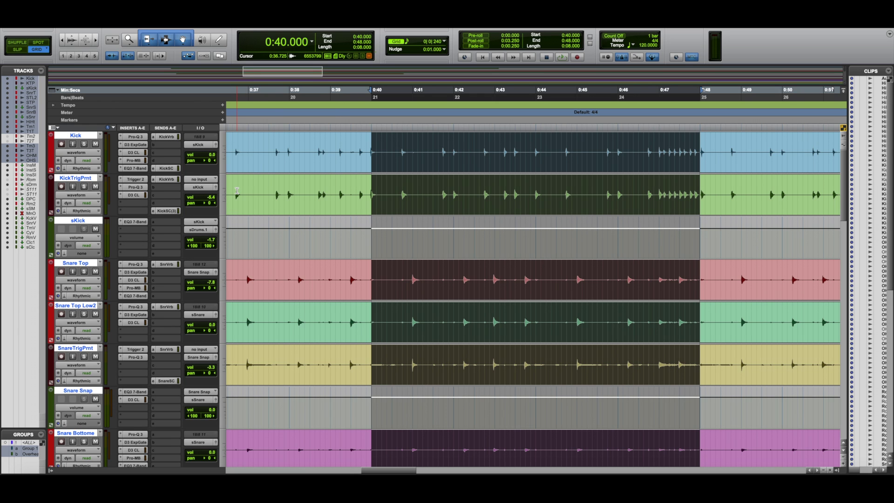
Increase the waveform height of the drum audio and look over the tracks around the 0:40 to 0:48 selection.
scroll(512, 163, left, 5)
scroll(591, 140, right, 3)
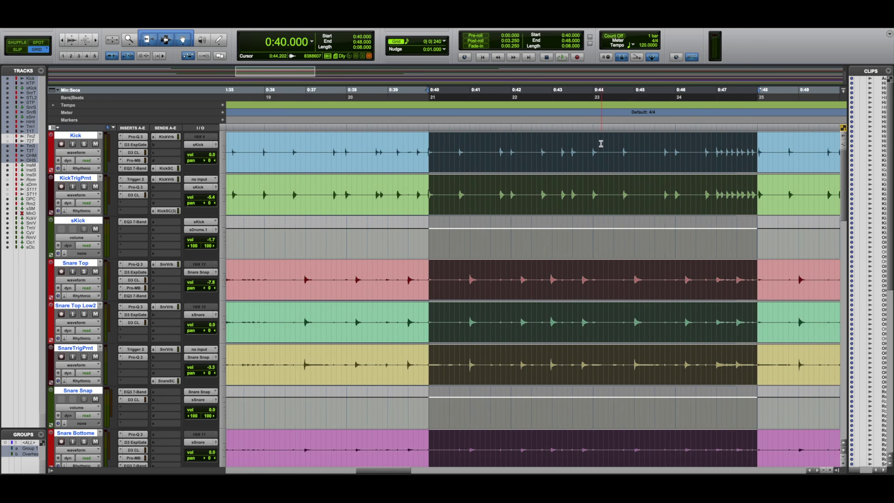
scroll(601, 143, right, 3)
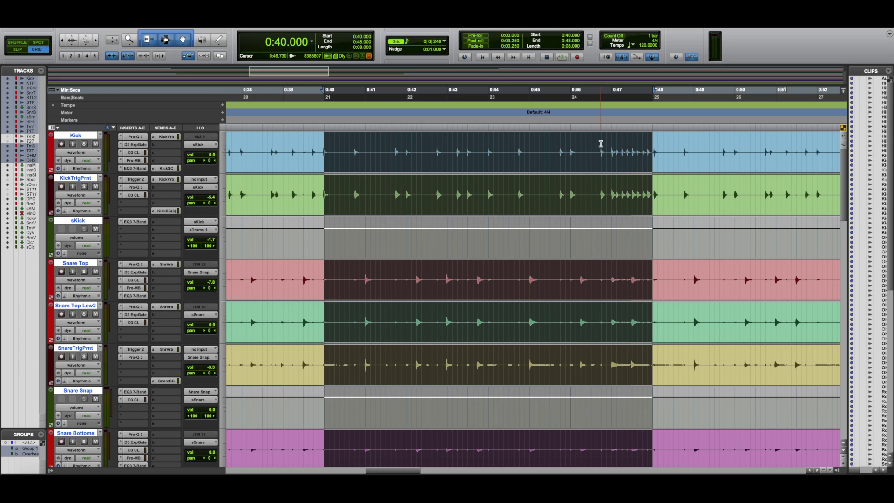
key(ctrl+alt+bracketright)
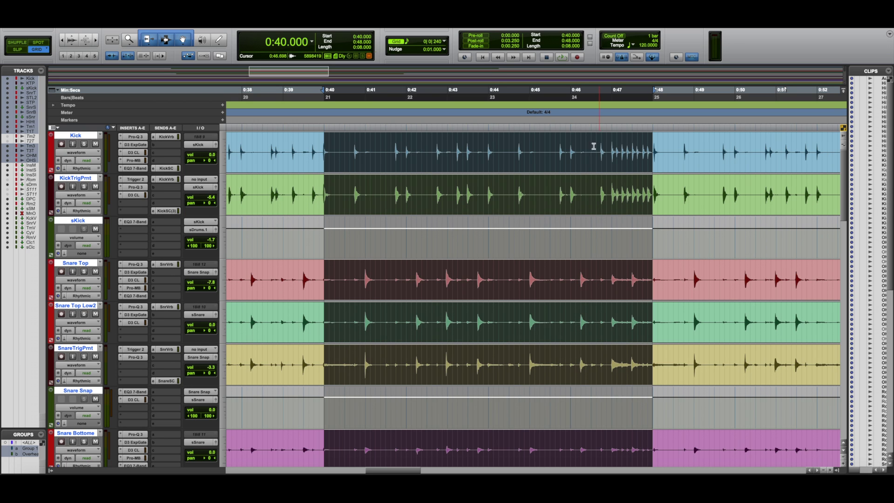
scroll(367, 150, down, 3)
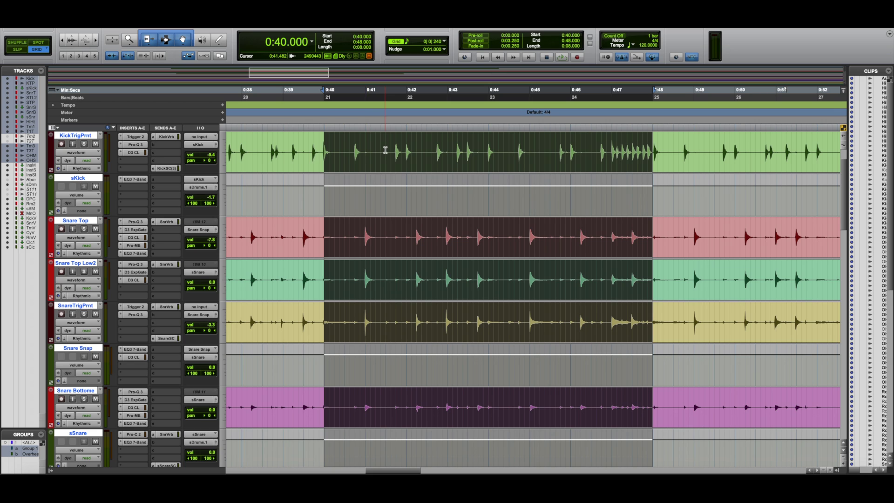
scroll(386, 150, up, 3)
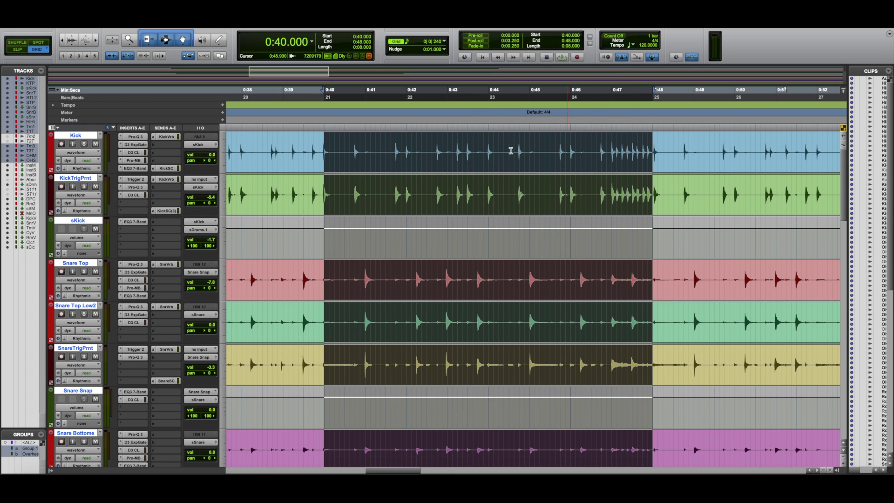
scroll(395, 167, down, 10)
scroll(399, 171, up, 10)
Show all selected drum tracks in analysis view and examine the event markers on their transients.
click(90, 155)
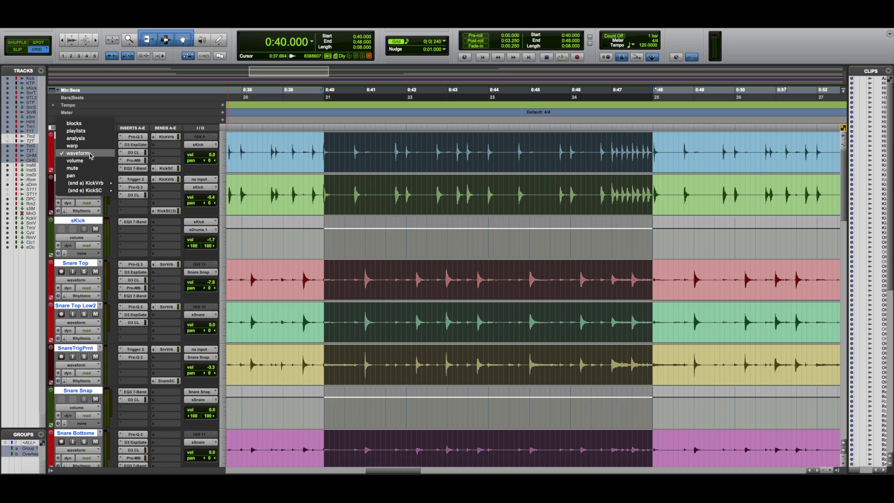
click(92, 139)
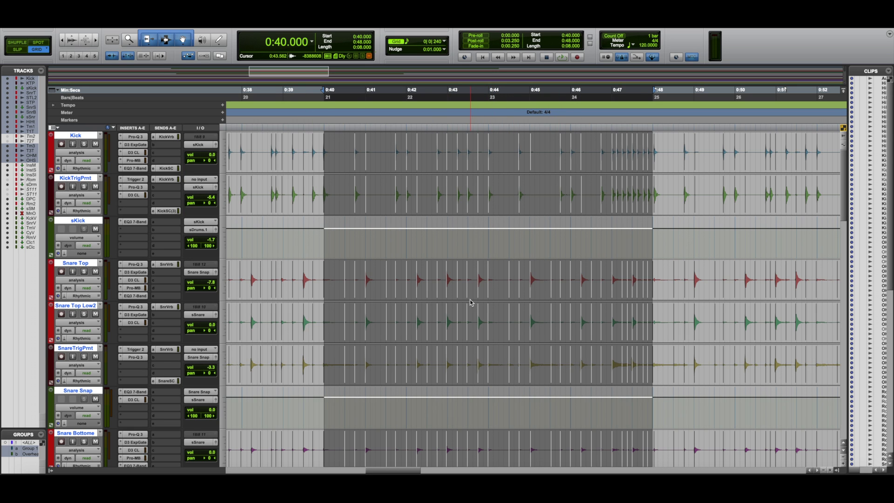
scroll(469, 300, down, 8)
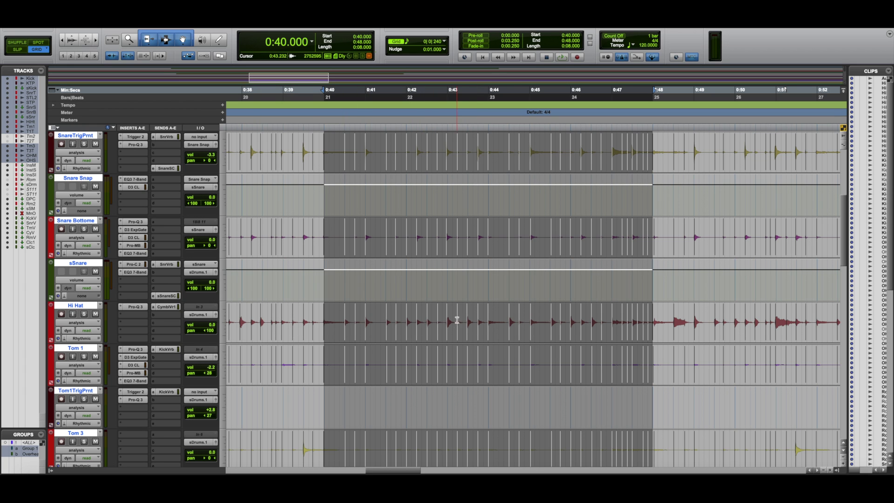
scroll(450, 332, up, 8)
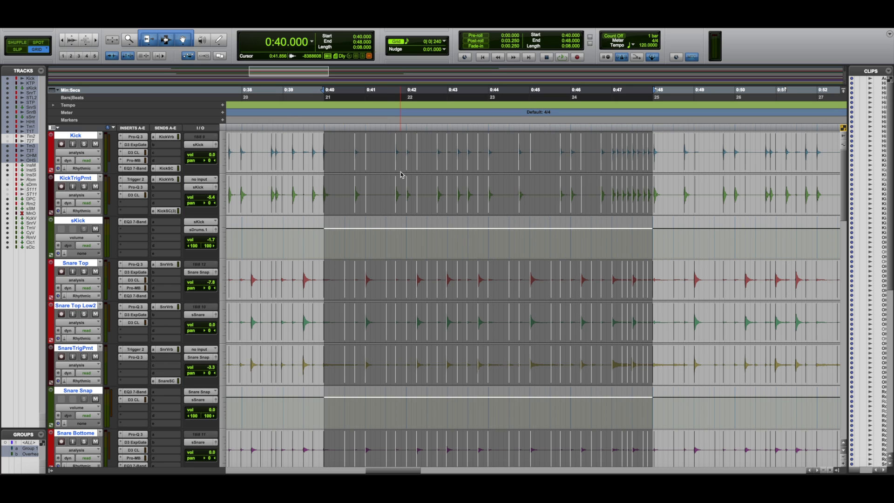
Set all selected drum tracks to warp view and zoom in on the start of the selection at 0:40.
click(85, 153)
click(85, 160)
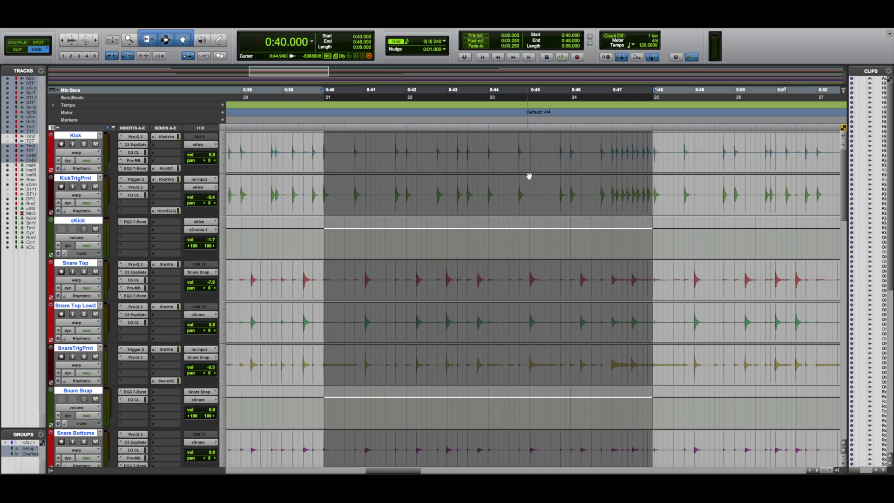
scroll(450, 170, up, 2)
scroll(593, 177, right, 2)
scroll(594, 176, right, 4)
scroll(593, 176, left, 2)
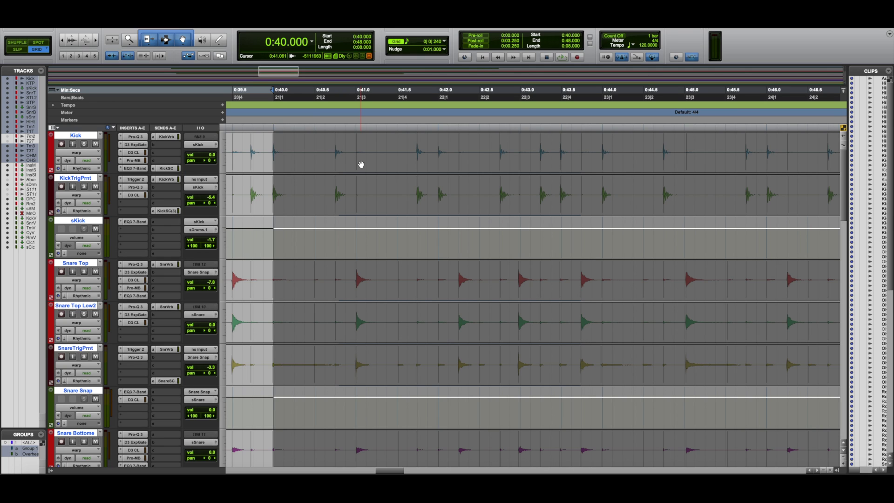
Quantize the Elastic Audio Events of the selected drum tracks to a 1/16 note grid and close the quantize window.
key(alt+0)
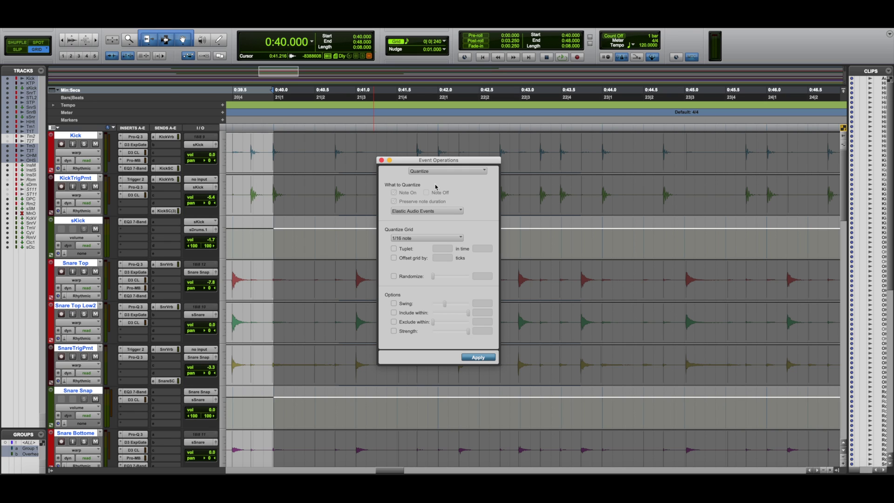
click(445, 212)
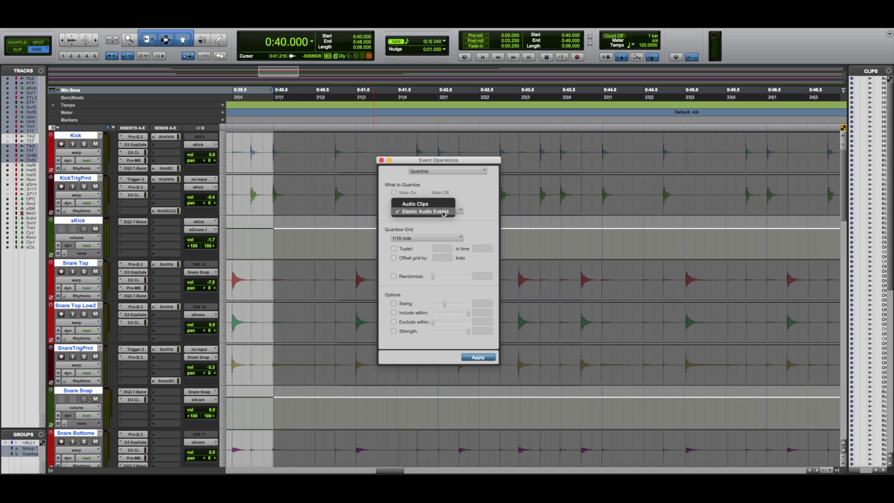
click(421, 213)
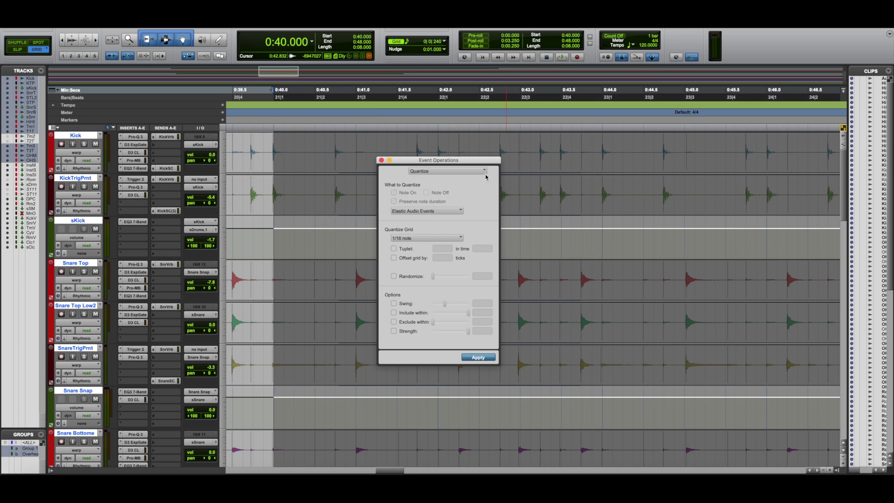
click(415, 239)
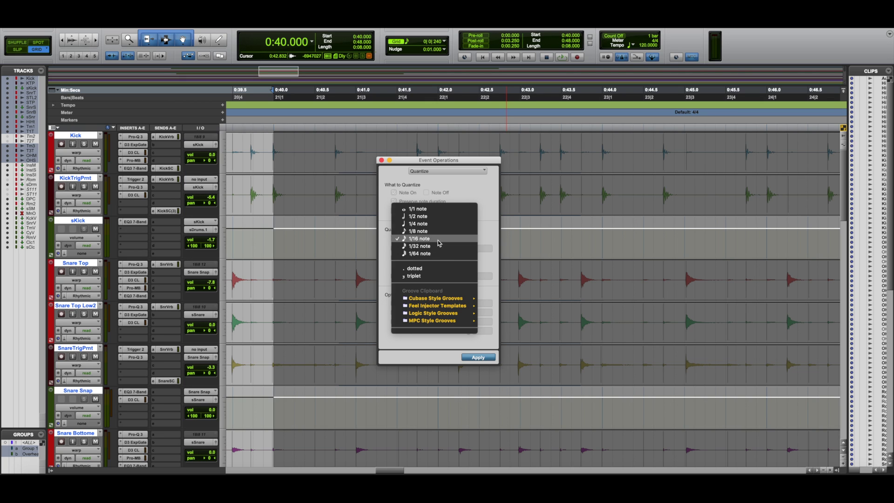
click(437, 242)
click(475, 358)
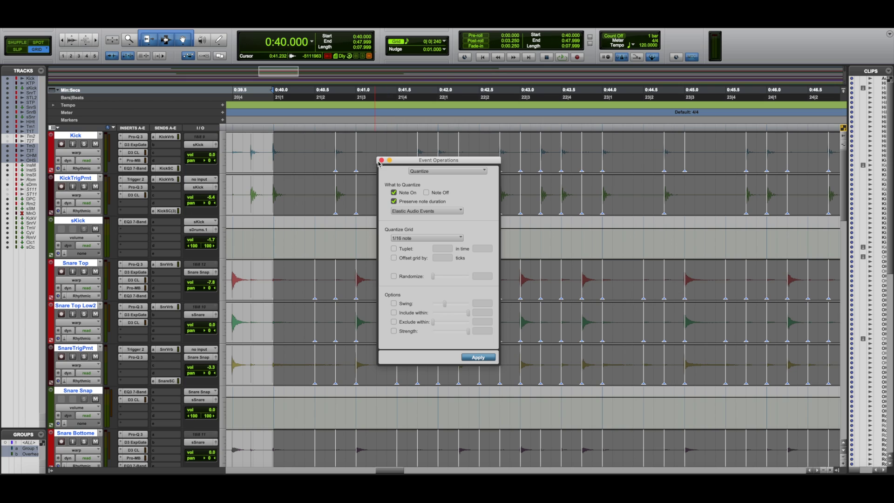
click(381, 160)
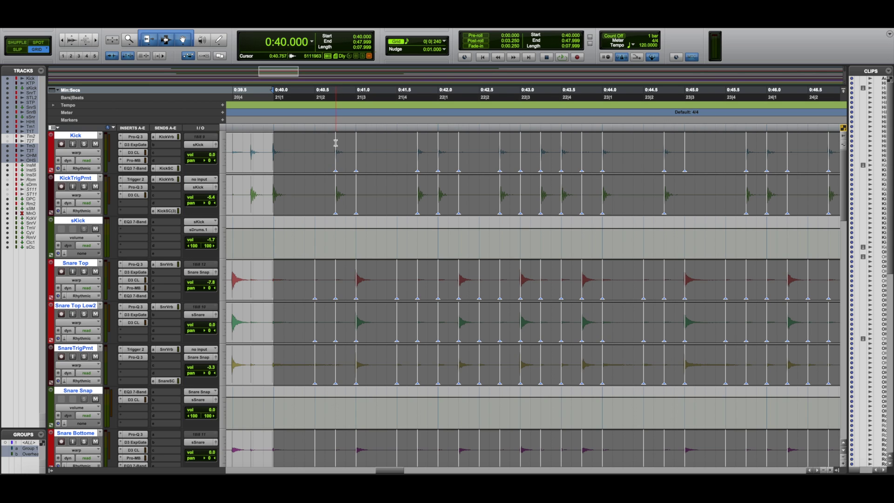
Try moving the warp marker of the second Kick hit after 0:40 earlier to about 0:40.63 in Slip mode.
click(275, 170)
scroll(277, 200, down, 3)
scroll(375, 174, up, 3)
mouse_move(336, 158)
mouse_down()
mouse_move(321, 159)
mouse_move(347, 160)
mouse_up()
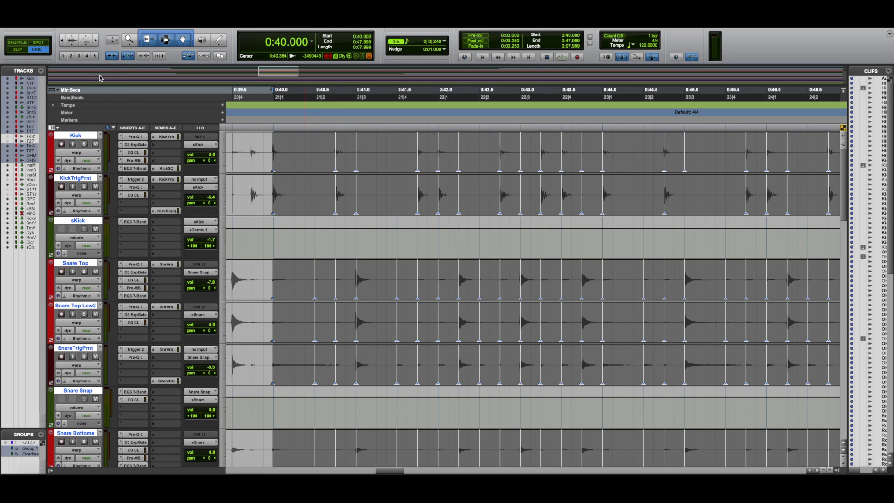
click(17, 49)
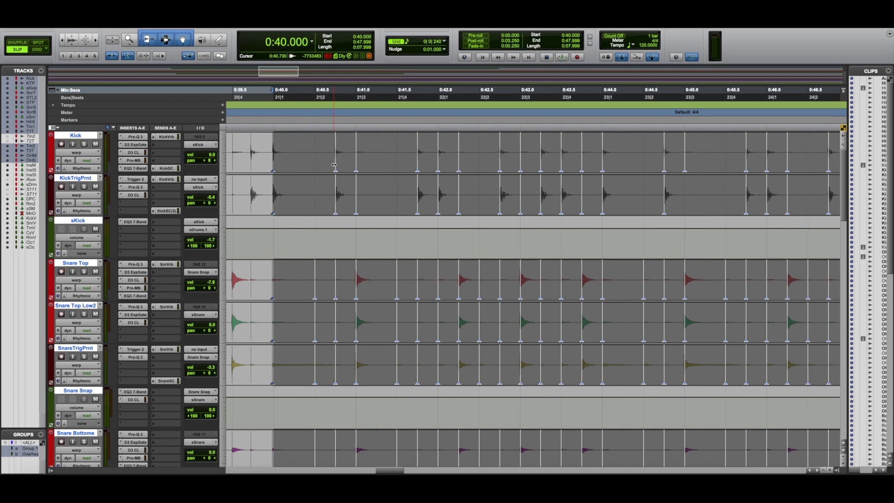
mouse_move(333, 164)
mouse_down()
mouse_move(314, 163)
mouse_move(325, 163)
mouse_up()
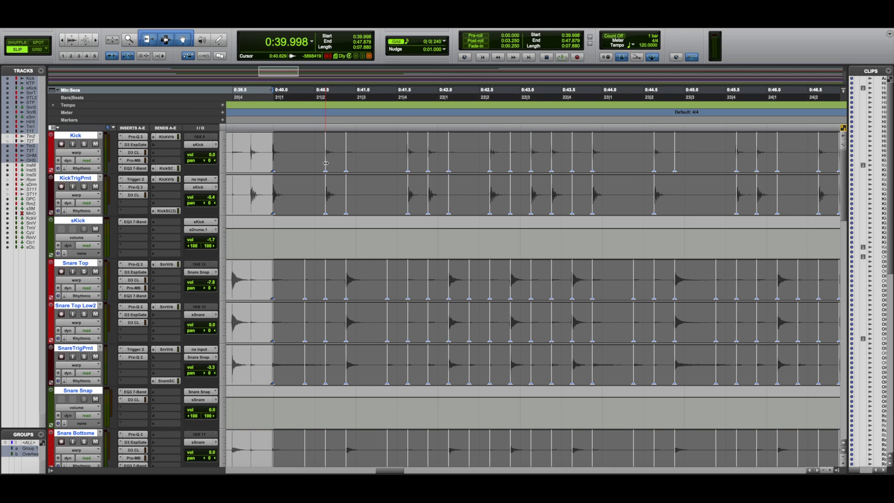
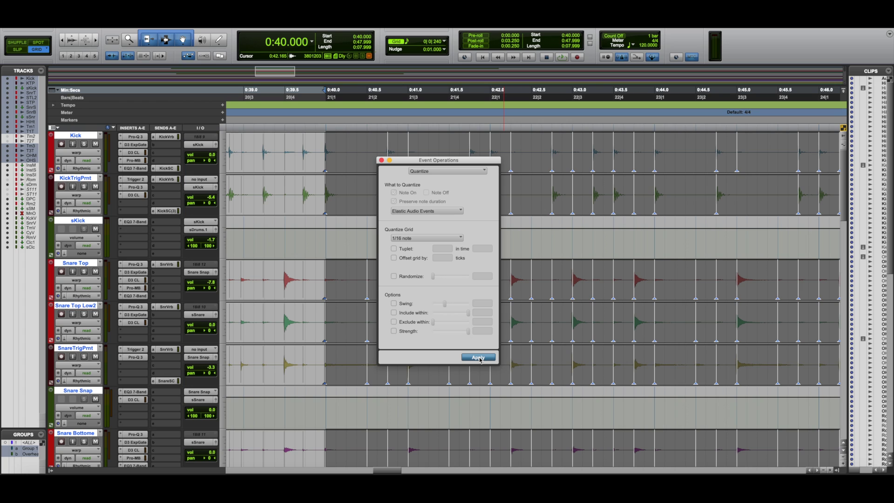
Close the quantize window and check the warp markers across the 0:40 to 0:48 selection against the grid.
click(381, 161)
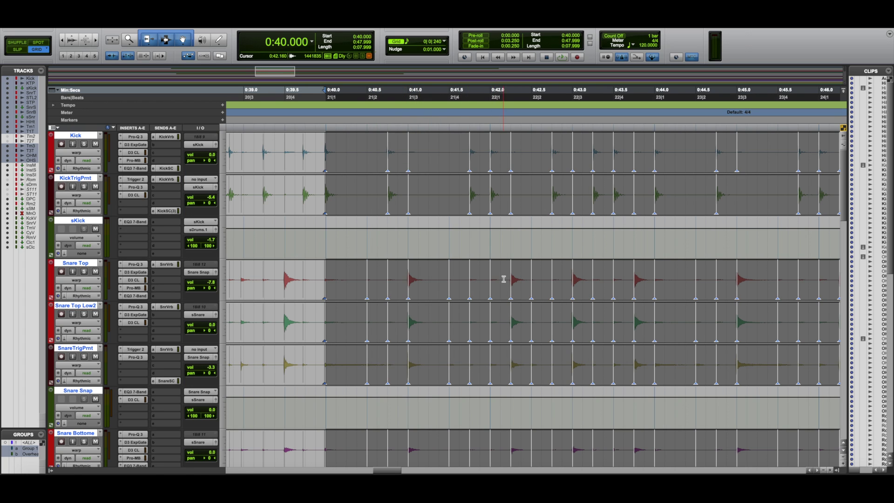
scroll(503, 279, right, 6)
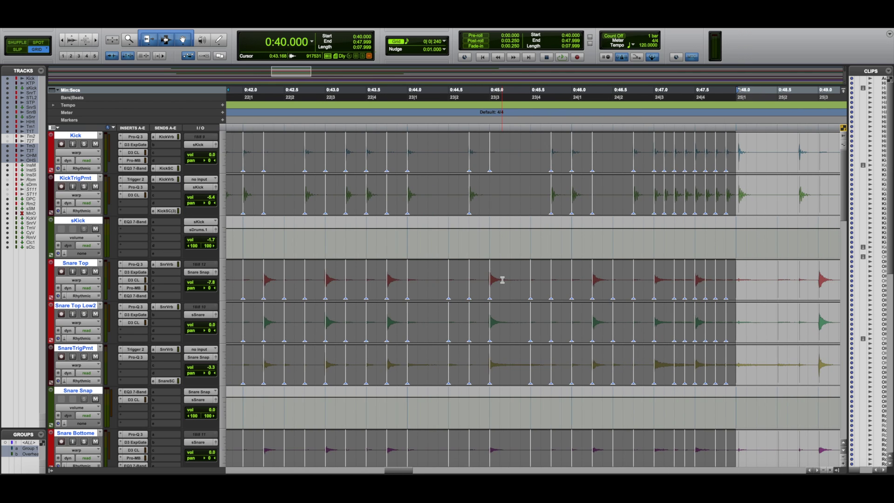
scroll(503, 280, left, 7)
scroll(535, 334, right, 1)
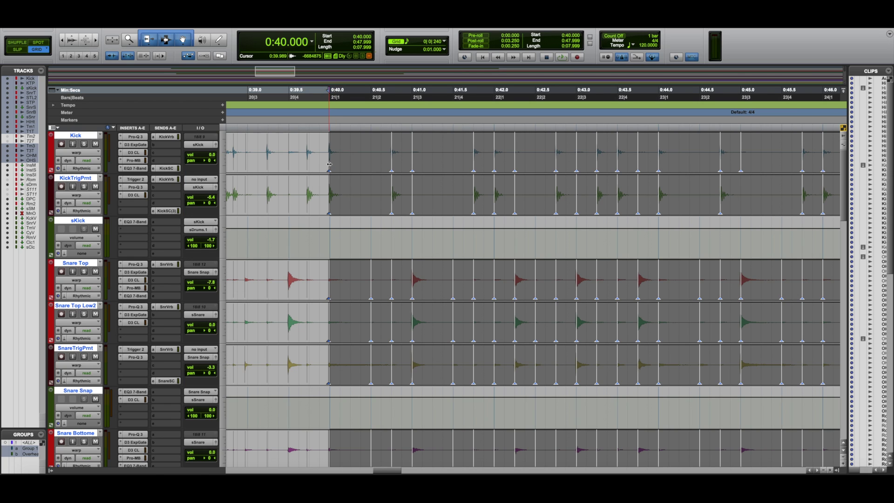
scroll(365, 174, right, 1)
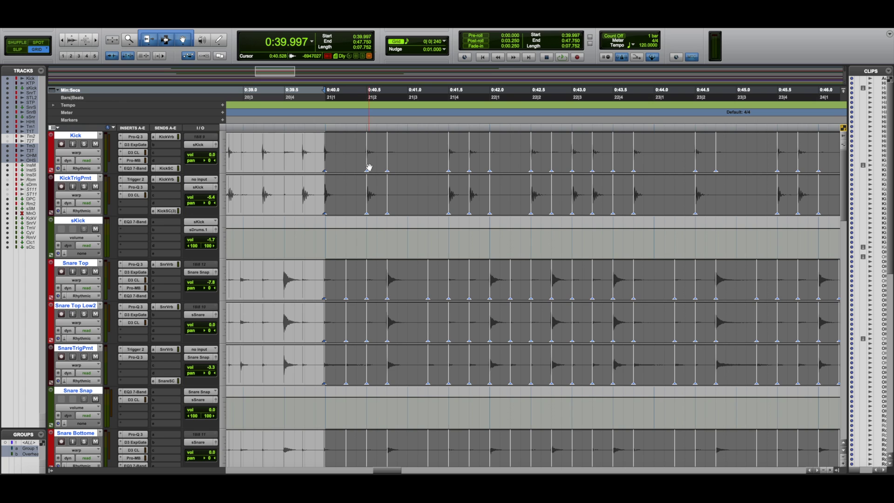
Add a warp marker at about 0:39.73, on the hit before 0:40, to KickTrigPrnt and each snare audio track down to Snare Bottome.
click(349, 148)
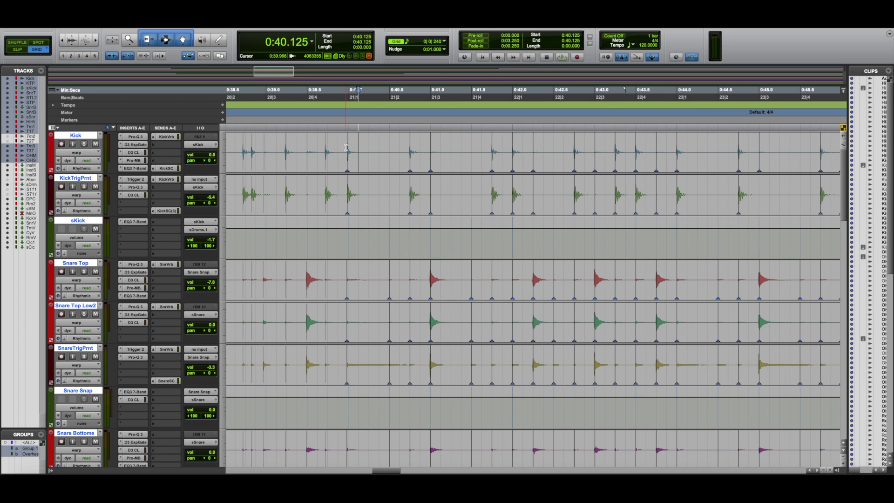
scroll(347, 153, left, 1)
click(326, 207)
click(326, 298)
click(326, 338)
click(328, 382)
scroll(340, 395, down, 2)
click(326, 378)
scroll(326, 380, down, 4)
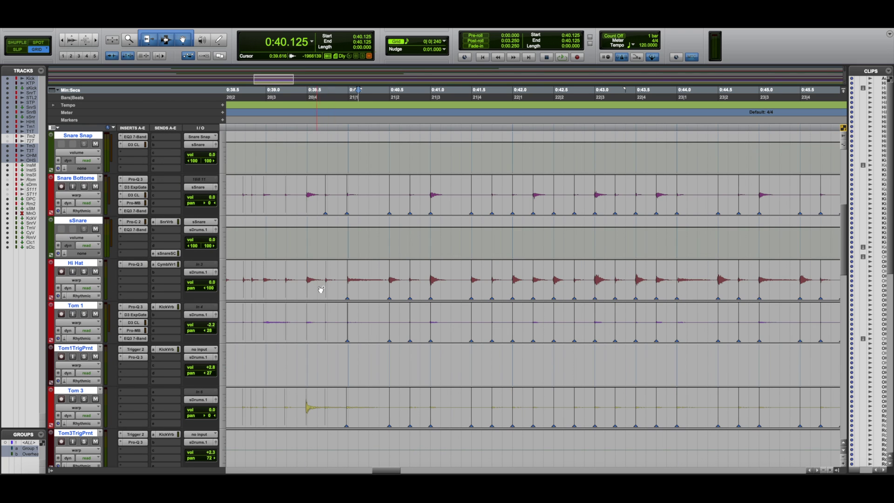
Add warp markers at about 0:39.73 on the Hi Hat, Tom 1, Tom 3, OH Mid and OH Side tracks.
click(327, 292)
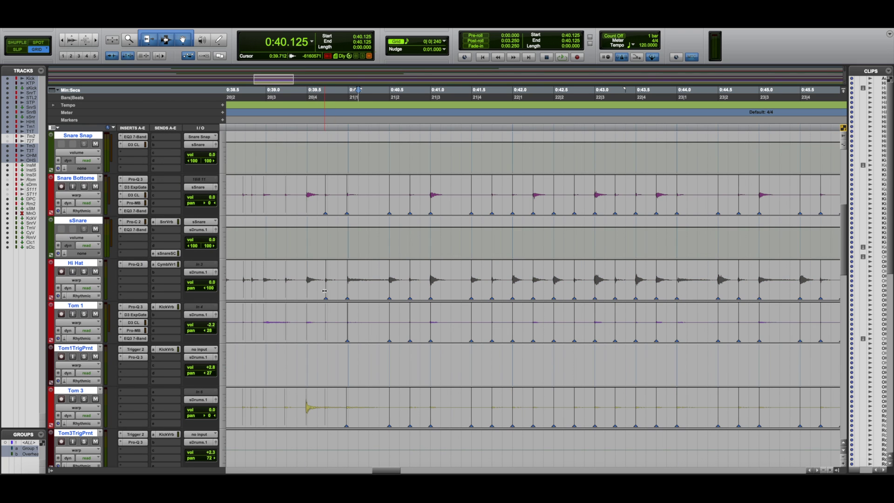
click(347, 331)
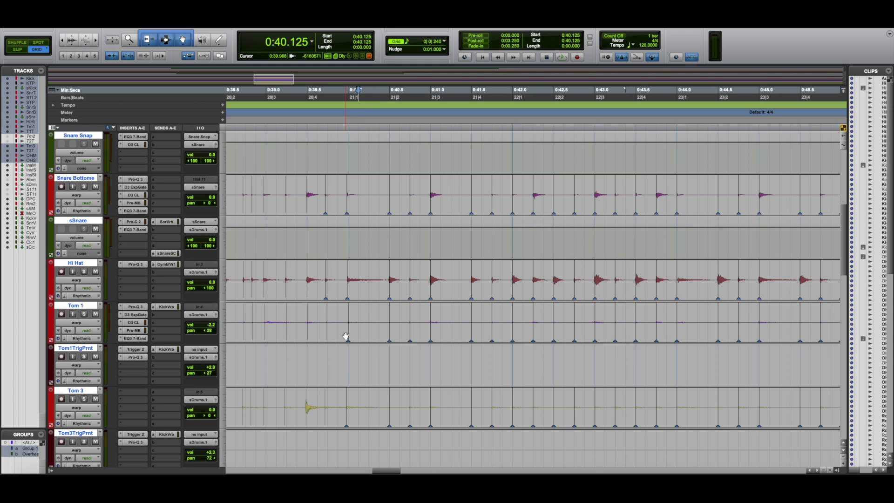
mouse_move(348, 332)
mouse_down()
mouse_move(376, 334)
mouse_move(342, 338)
mouse_up()
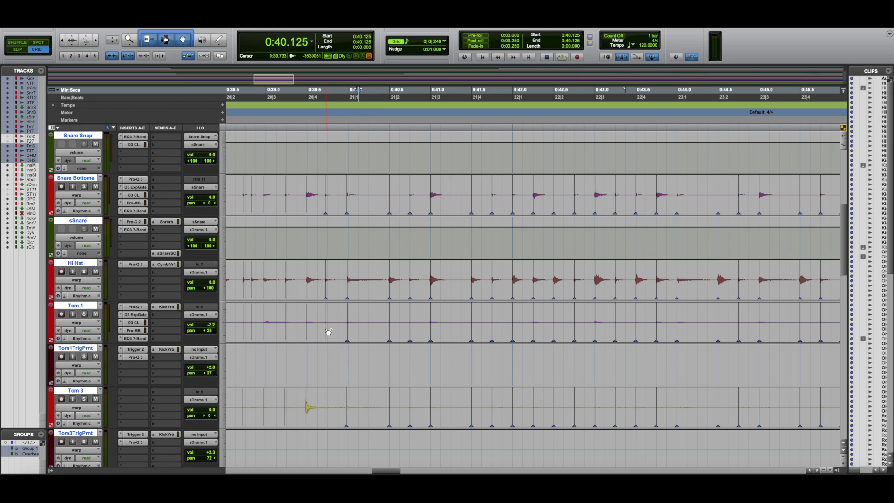
click(326, 422)
scroll(327, 421, down, 3)
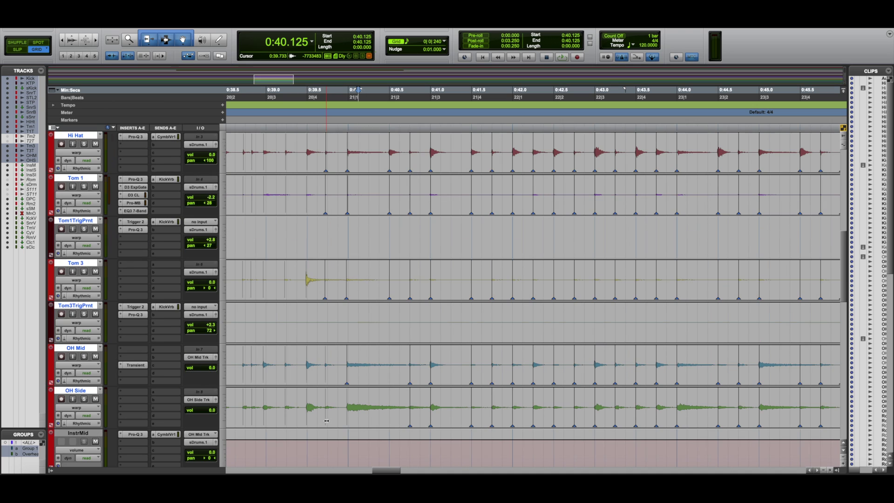
click(326, 368)
click(326, 423)
scroll(341, 401, down, 3)
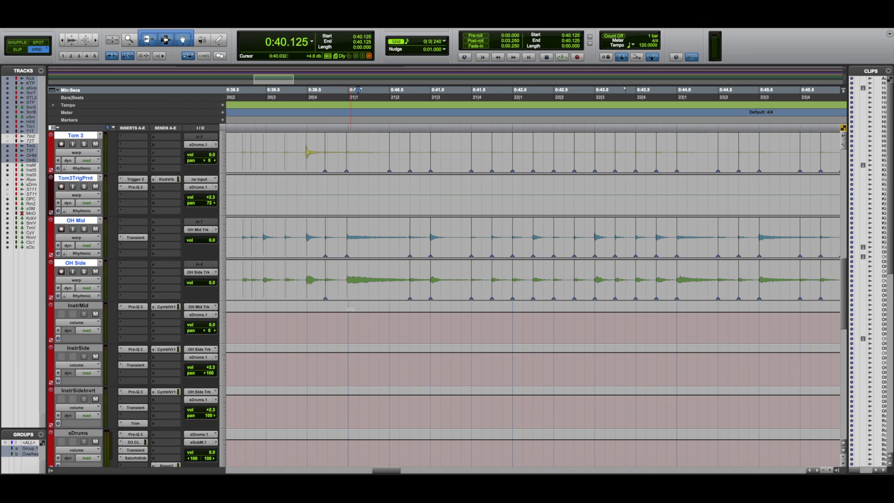
Align the warp markers near 0:40 with the bar 21 grid line on the drum tracks from Kick down to Tom 1.
click(348, 295)
scroll(361, 247, up, 5)
scroll(362, 247, up, 7)
click(349, 167)
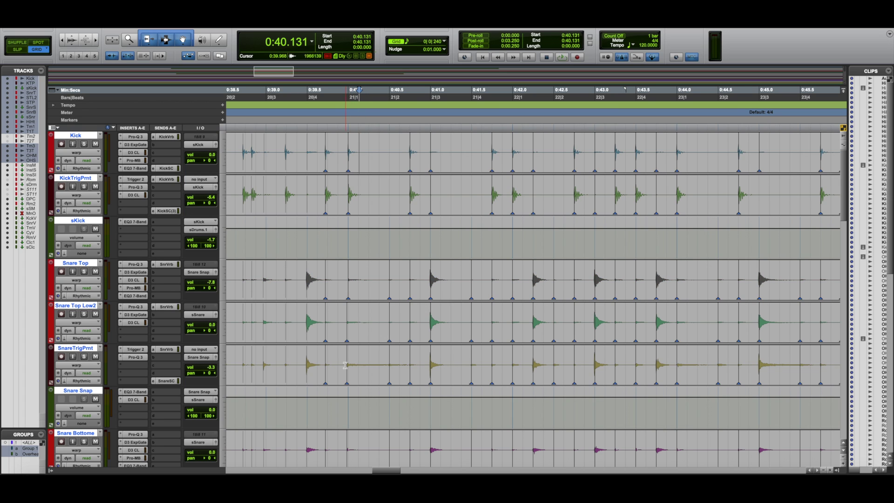
drag(347, 336, 349, 336)
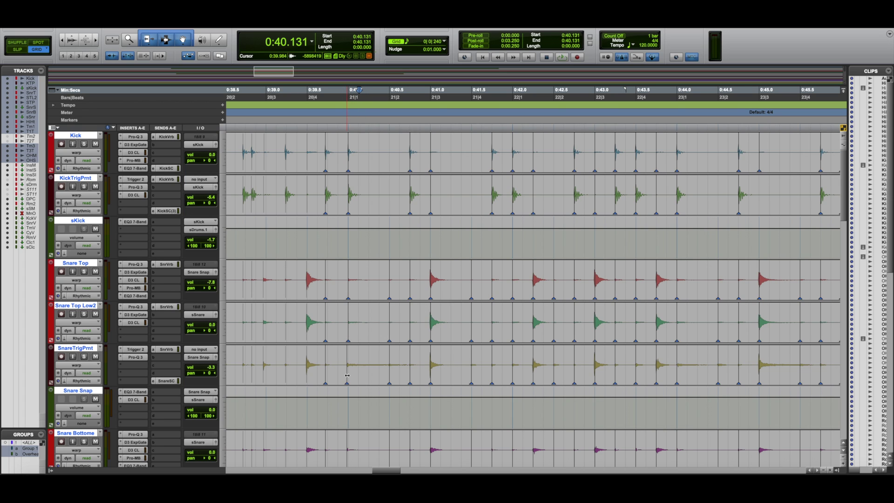
scroll(350, 375, down, 3)
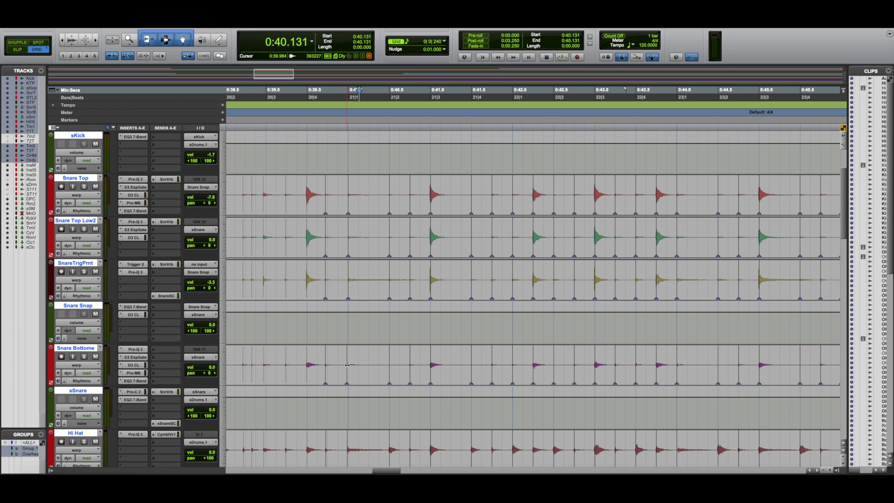
scroll(351, 375, down, 3)
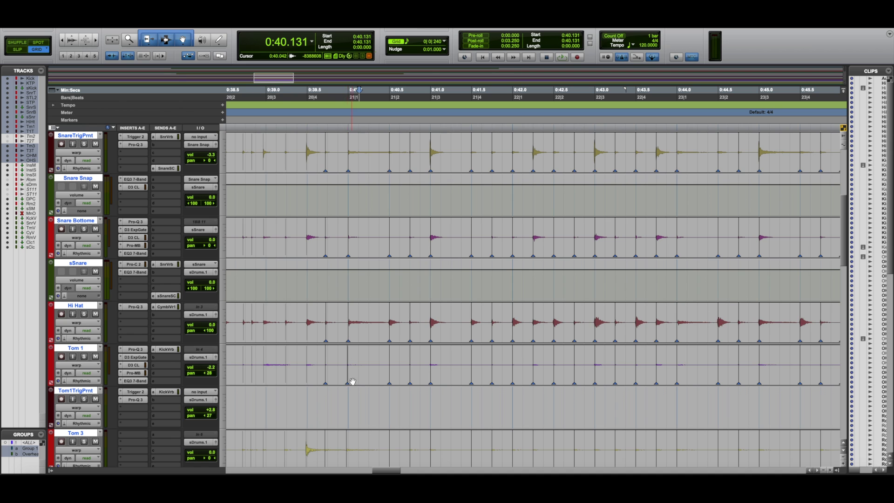
Set all selected drum tracks back to waveform view.
scroll(352, 376, up, 6)
key(ctrl+bracketleft)
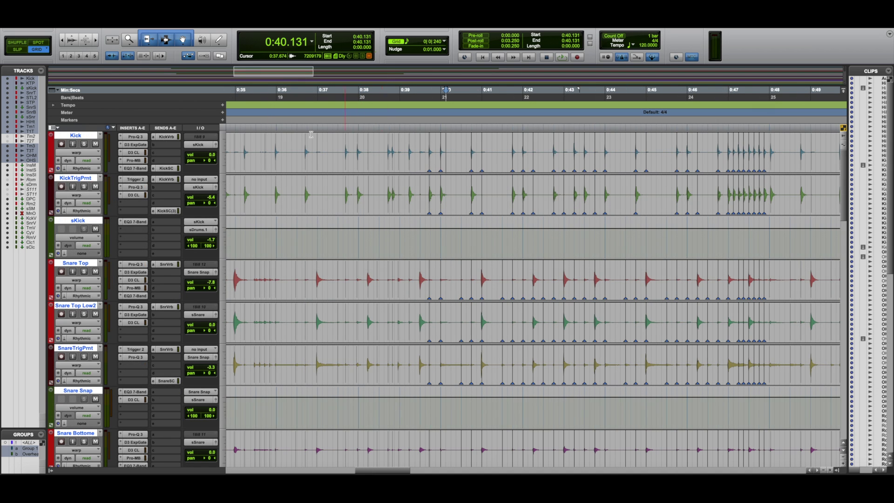
scroll(130, 140, left, 1)
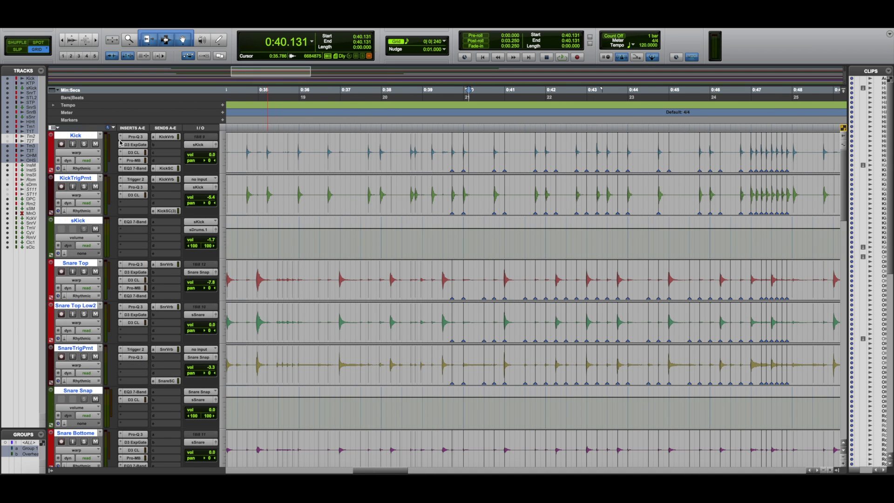
click(82, 153)
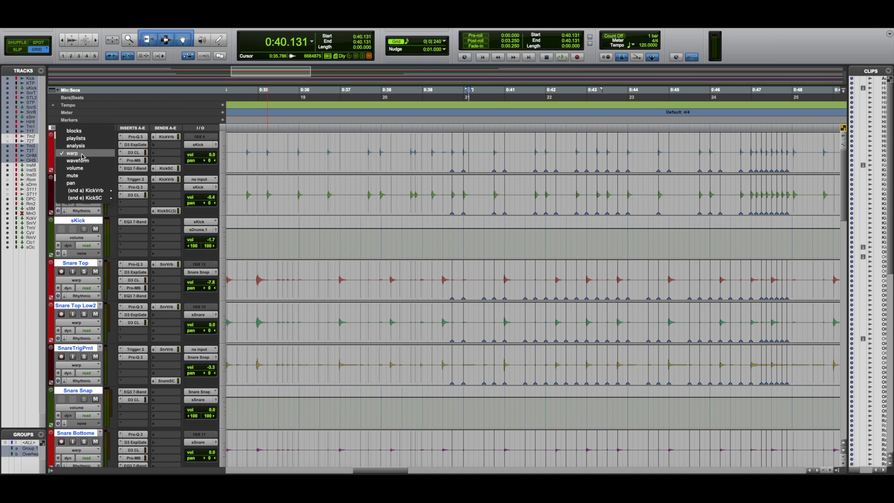
alt+click(78, 161)
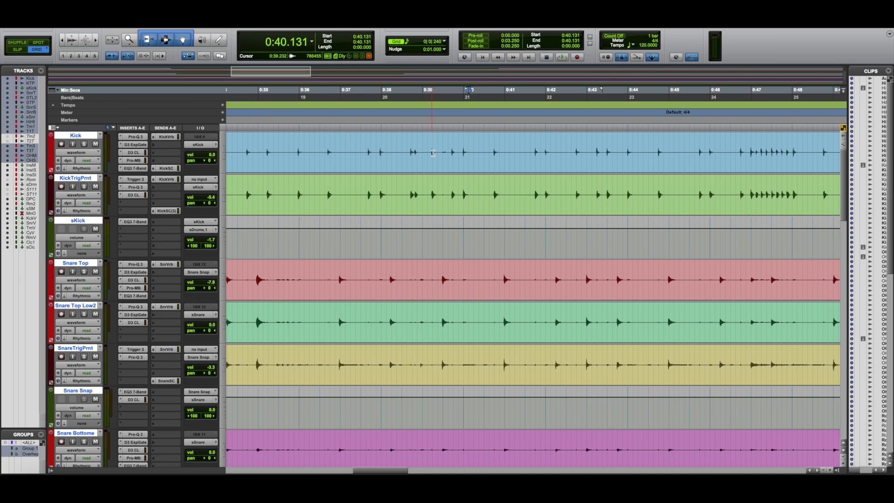
Select 0:40 to 0:48 on the drum tracks and play it back, checking the sClick track in the mixer between playbacks.
drag(464, 92, 795, 103)
key(space)
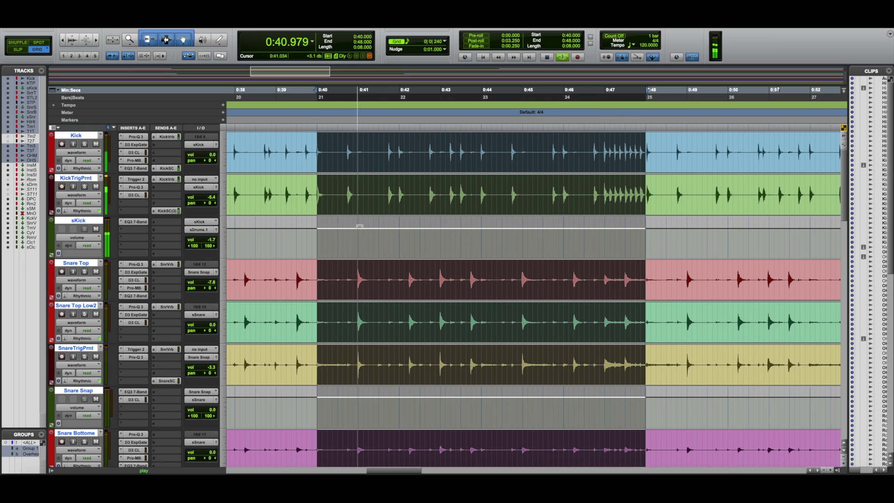
key(super+equal)
scroll(790, 309, right, 10)
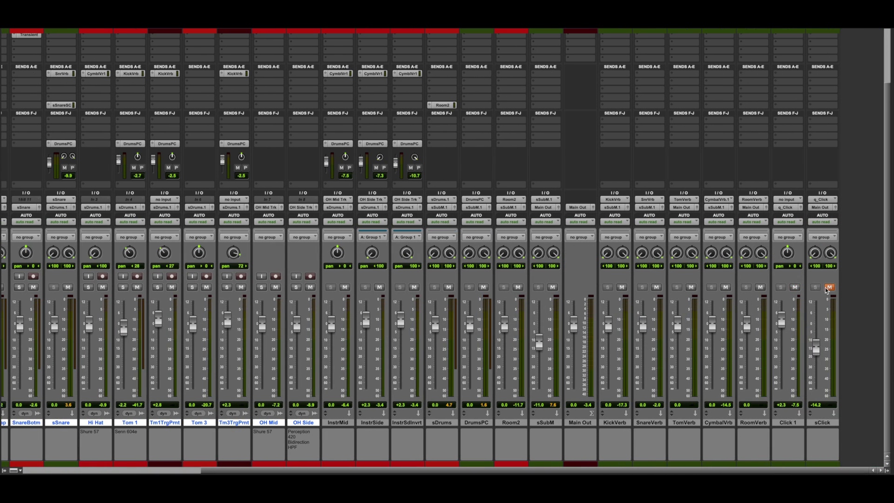
key(super+equal)
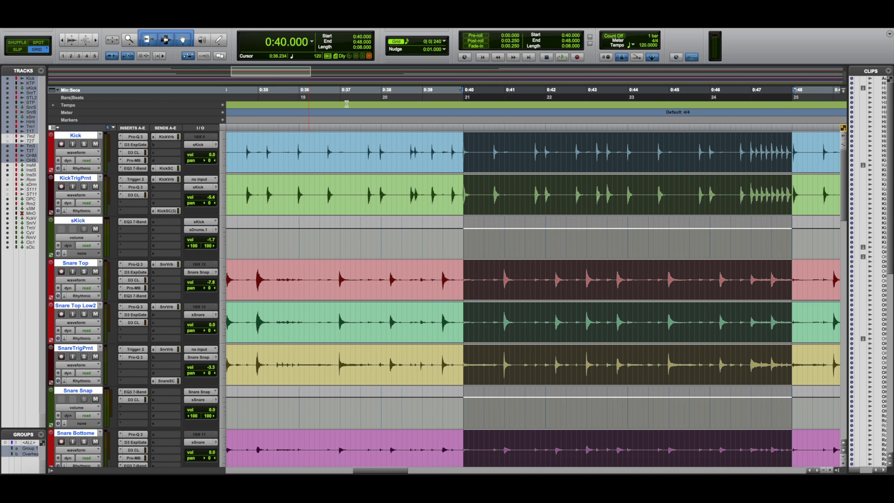
key(space)
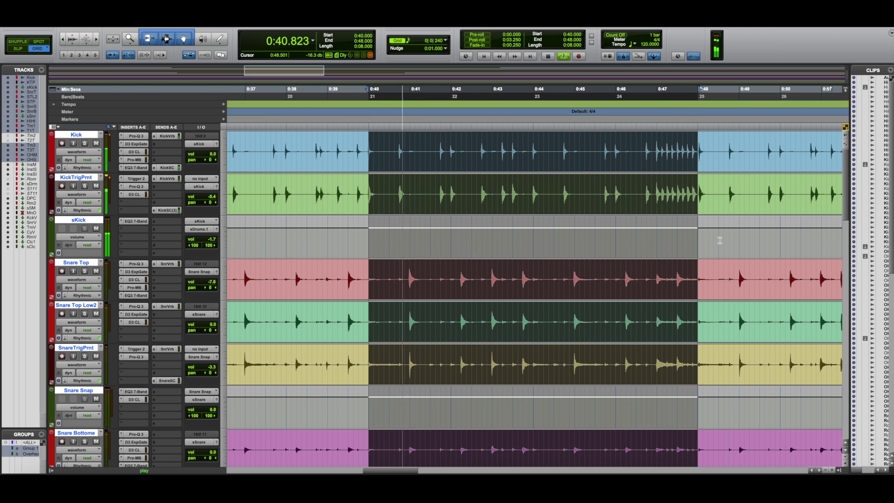
key(space)
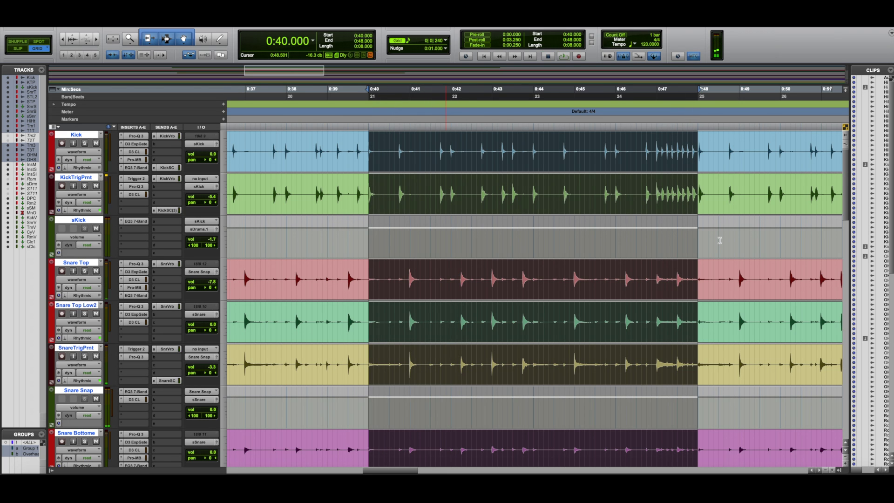
scroll(423, 138, left, 3)
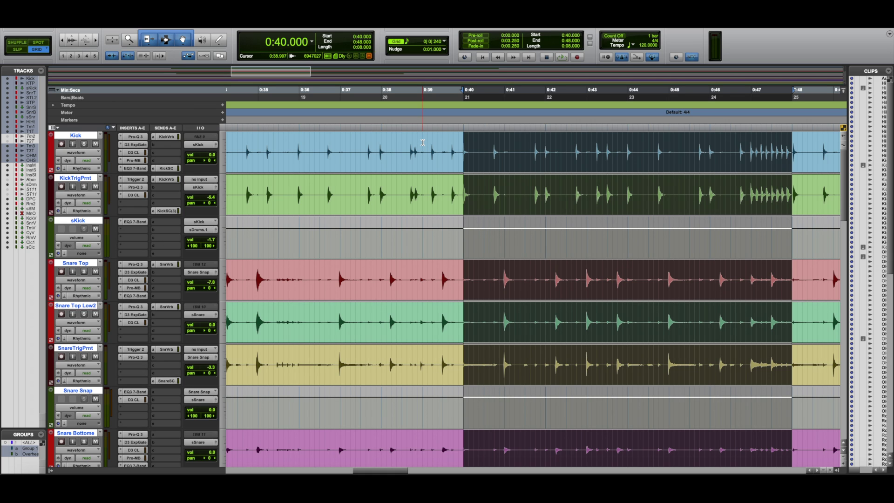
Select 0:38 to 0:39 on the Kick track, check its transients in analysis view, and switch the track to warp view.
drag(381, 141, 422, 146)
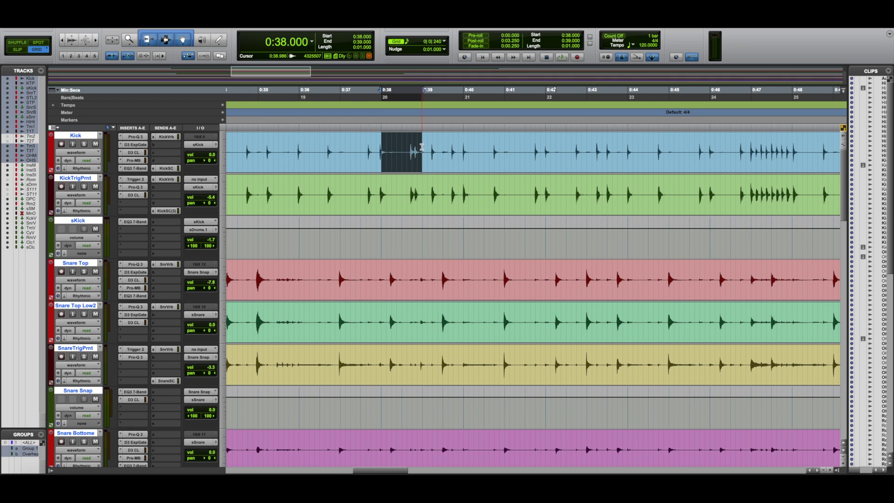
key(super+bracketright)
key(super+bracketright)
scroll(568, 194, right, 1)
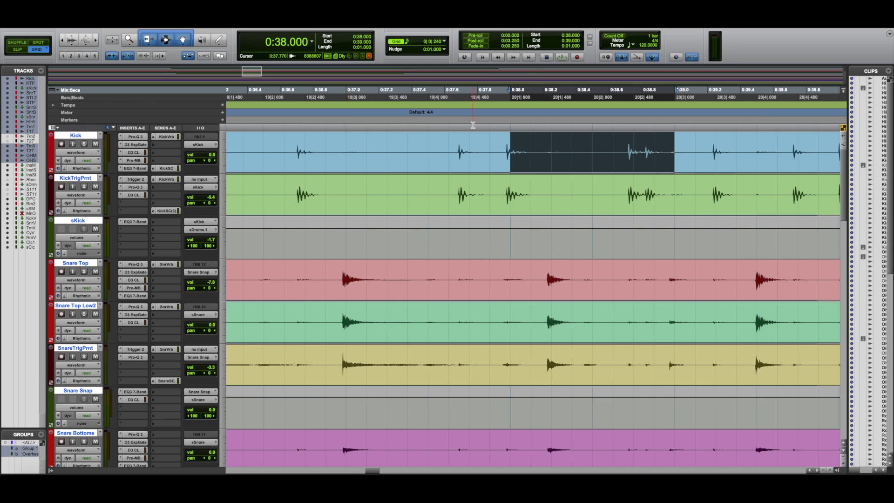
key(super+bracketright)
click(86, 153)
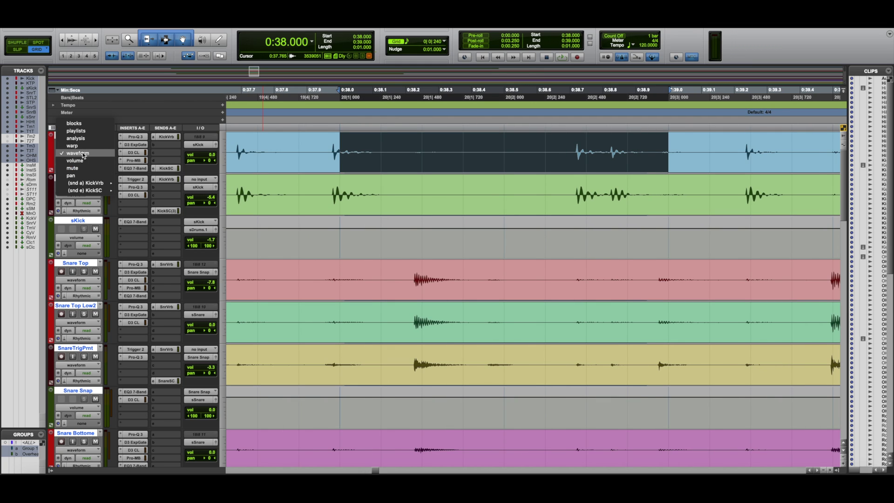
click(87, 140)
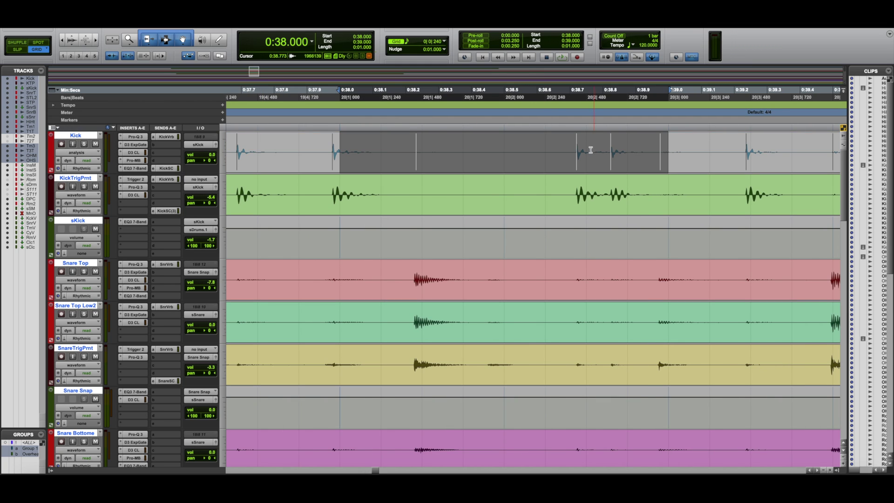
click(85, 154)
click(80, 160)
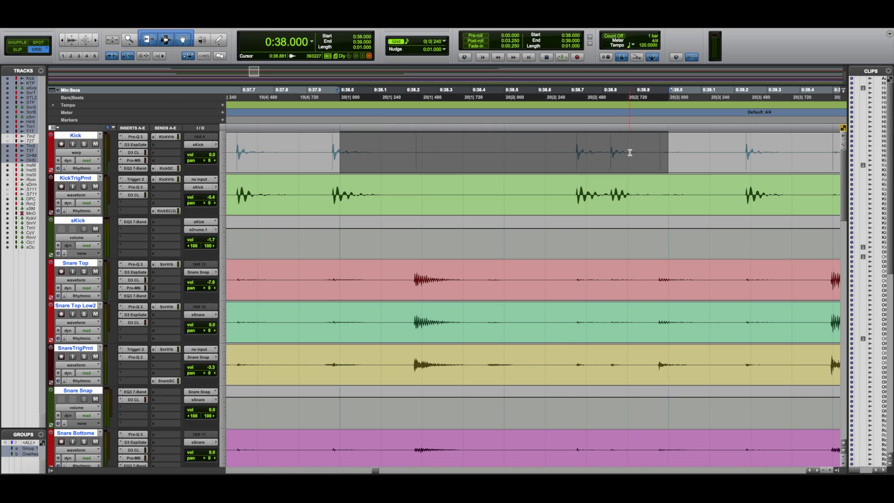
Add warp markers on the Kick track's hits at about 0:37.98, 0:38.72, 0:38.83 and 0:39.24.
double_click(577, 167)
double_click(611, 166)
double_click(748, 166)
double_click(333, 161)
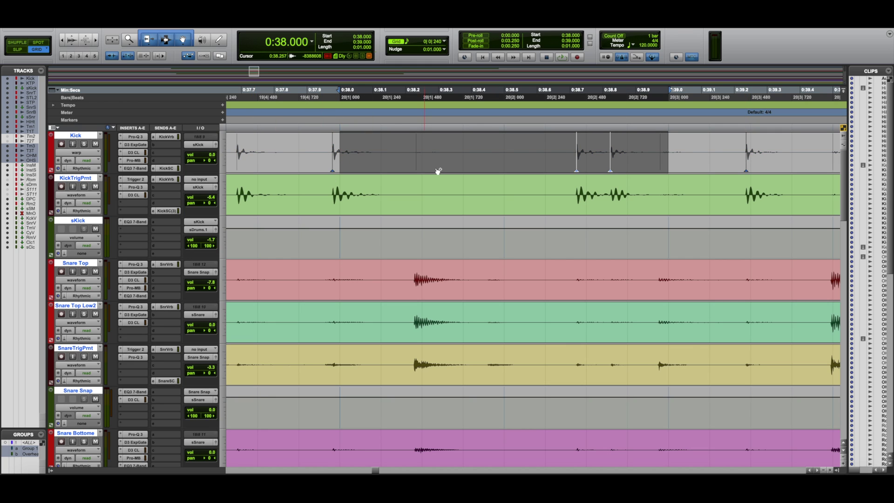
drag(579, 166, 576, 164)
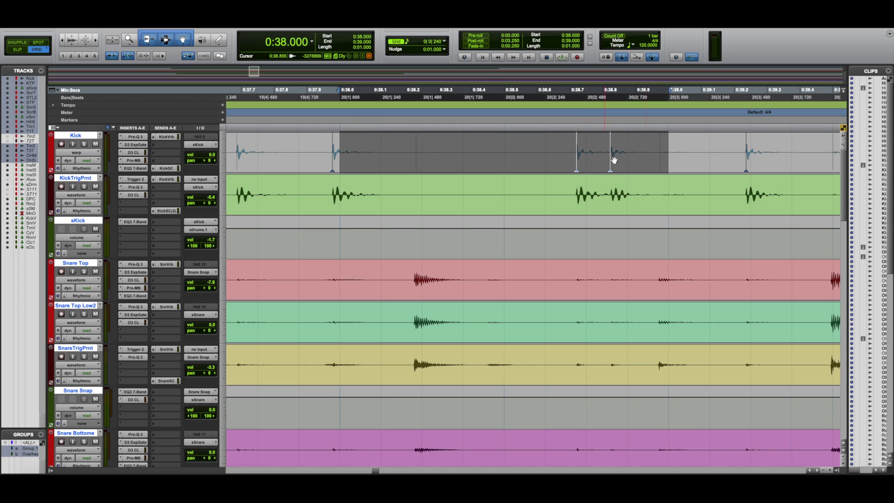
Try shifting the 0:38.72 kick's warp marker without a selection and with 0:38.375 to 0:39 selected, undoing each move.
click(686, 146)
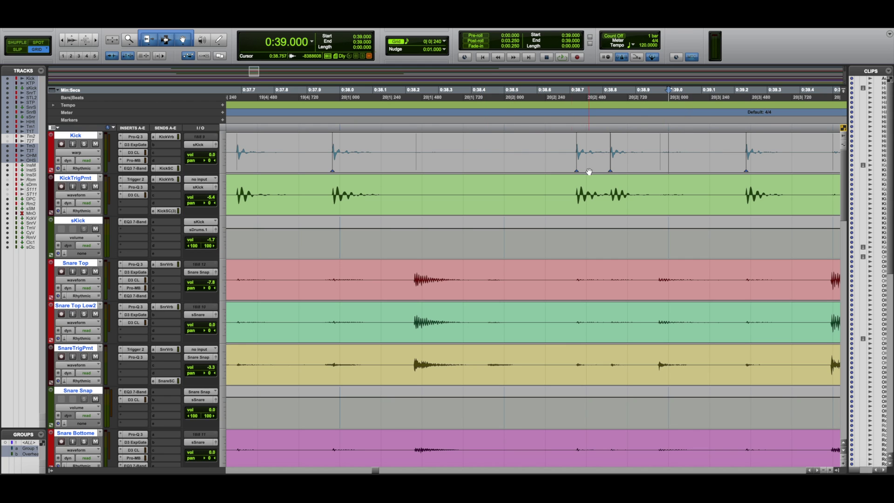
drag(578, 165, 583, 164)
key(super+z)
drag(463, 144, 660, 152)
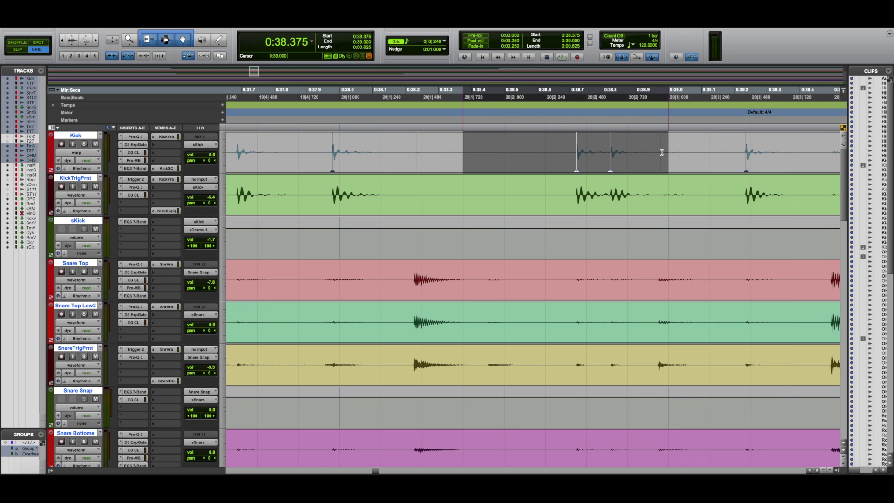
drag(577, 161, 587, 161)
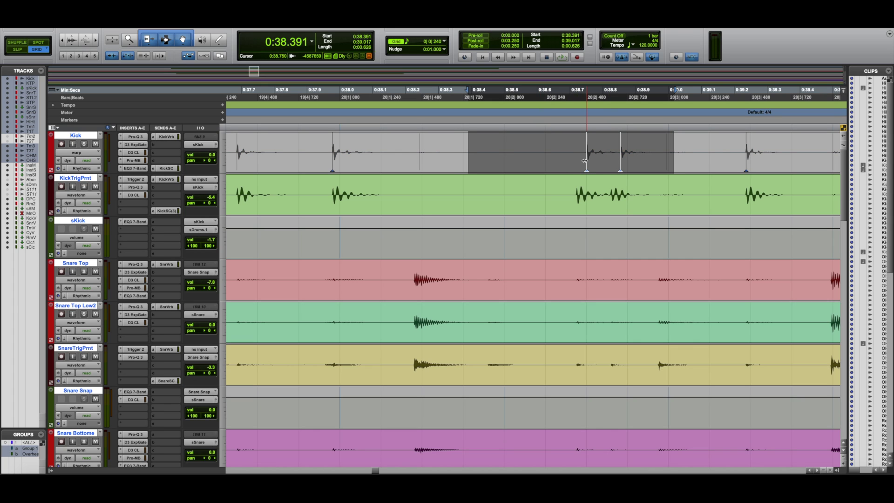
key(super+z)
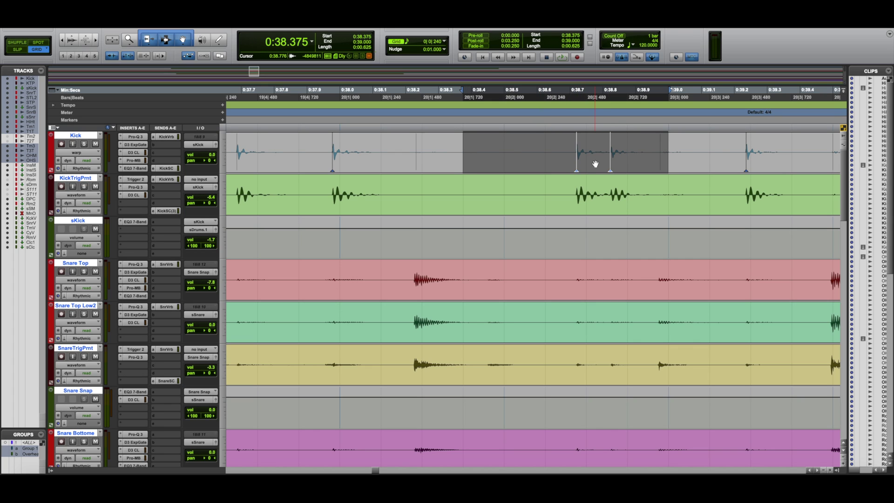
click(674, 140)
drag(576, 163, 586, 162)
key(super+z)
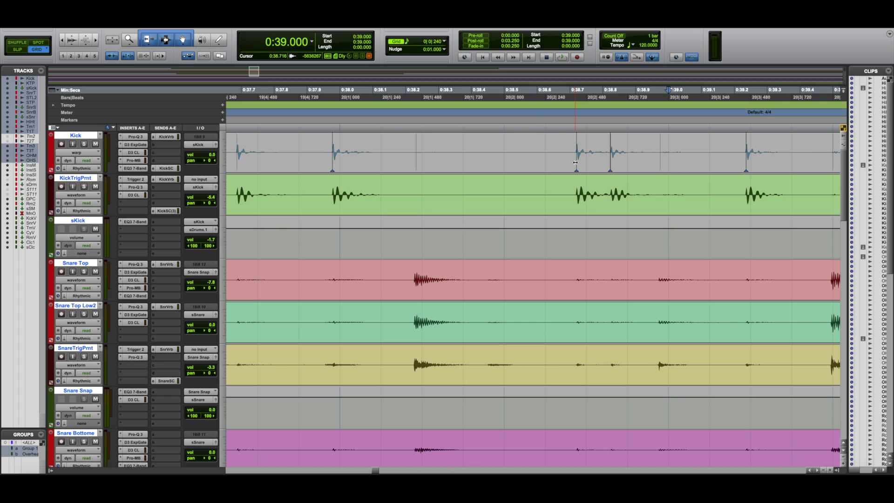
Move the warp markers of the two kick hits at about 0:38.72 and 0:38.83 onto the 0:38.75 and 0:38.875 grid lines.
scroll(559, 163, right, 1)
click(537, 166)
click(551, 171)
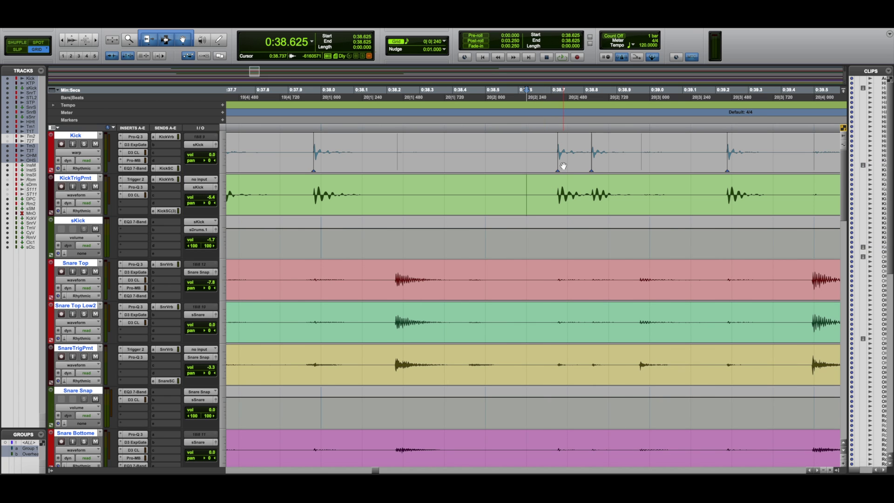
drag(558, 164, 568, 164)
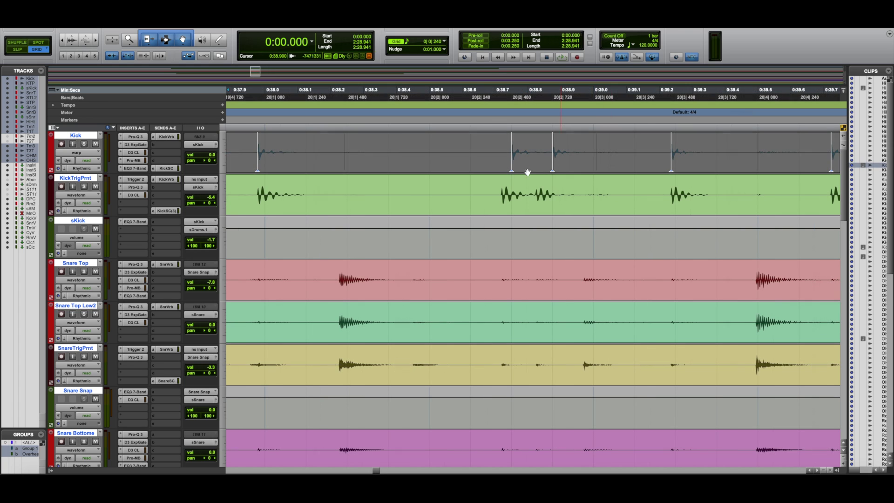
Try nudging the 0:38.875 kick's warp marker, undo it, and delete the warp markers from the Kick hits between 0:37.98 and 0:39.24.
click(484, 147)
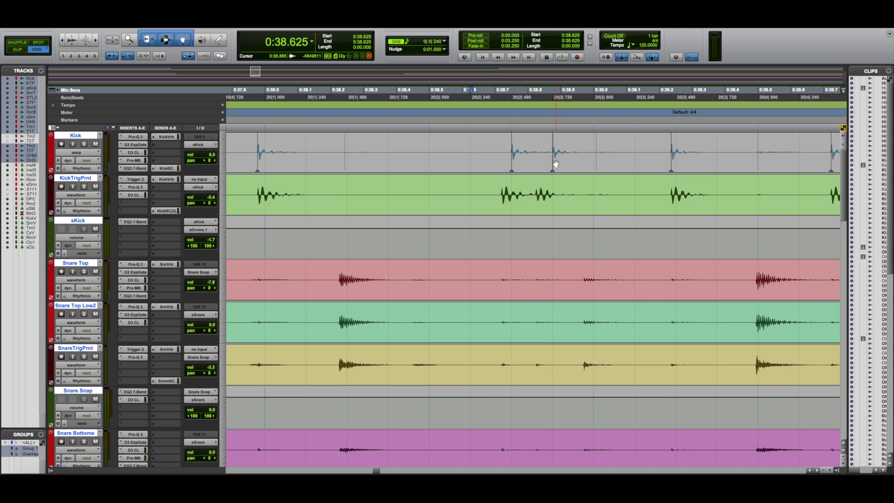
mouse_move(552, 162)
mouse_down()
mouse_move(564, 163)
mouse_move(548, 163)
mouse_up()
key(super+z)
alt+click(513, 164)
alt+click(554, 167)
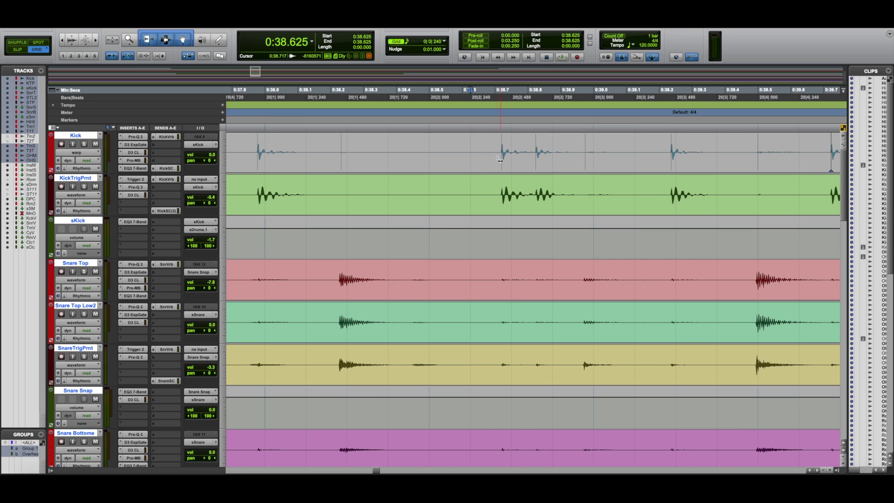
Add warp markers around the Kick hits in bar 20 and align the double kick with the 0:38.75 and 0:38.875 grid lines.
scroll(501, 159, left, 2)
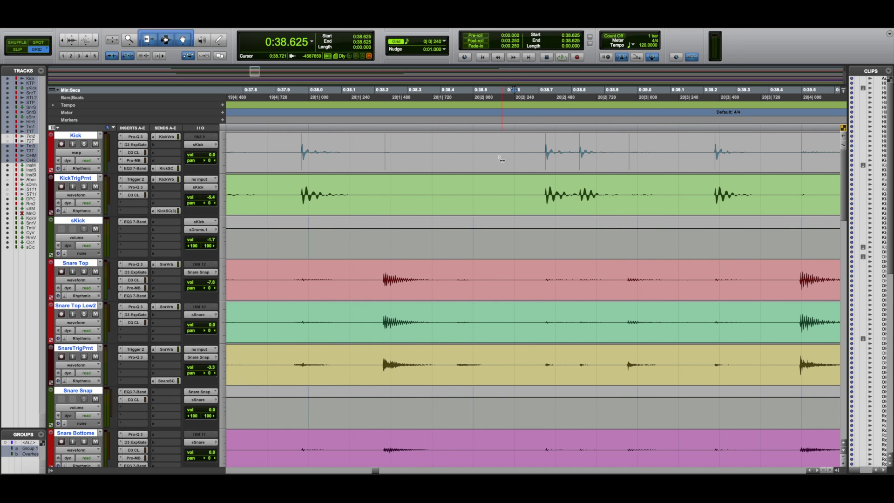
click(546, 165)
drag(545, 166, 555, 166)
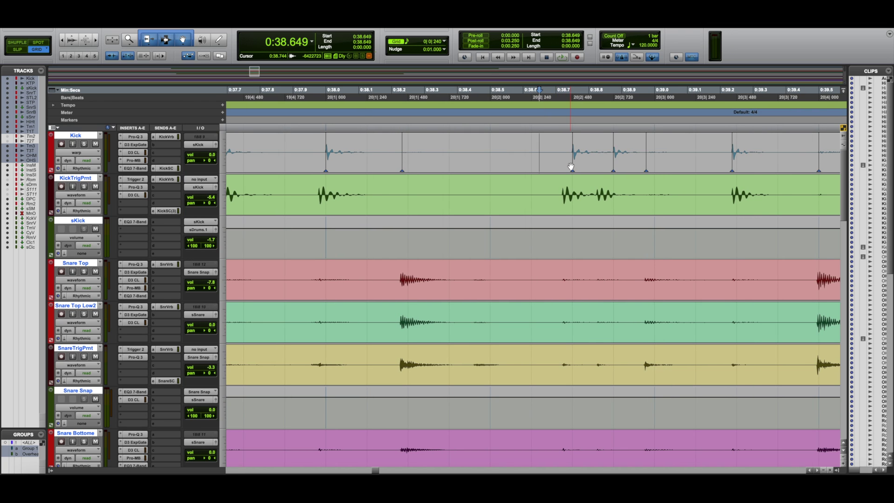
Switch the Kick track back to waveform view.
scroll(528, 153, right, 1)
scroll(609, 159, right, 10)
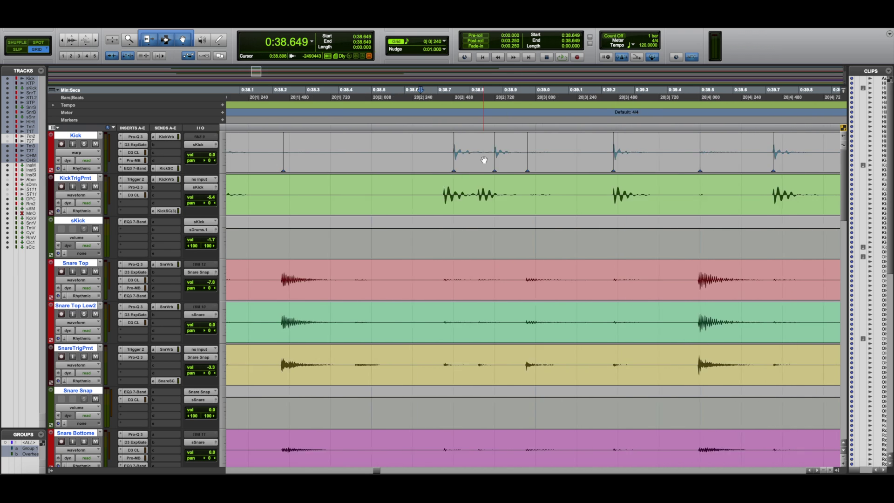
scroll(735, 176, left, 1)
scroll(676, 170, down, 3)
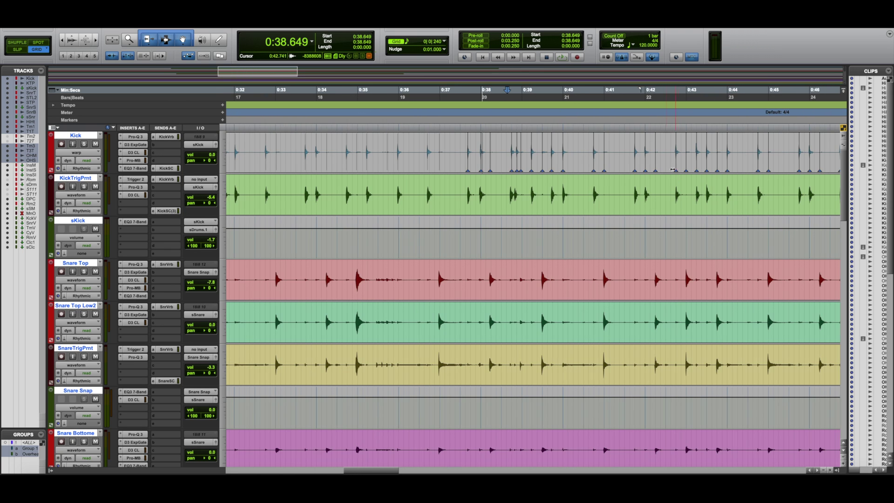
click(76, 152)
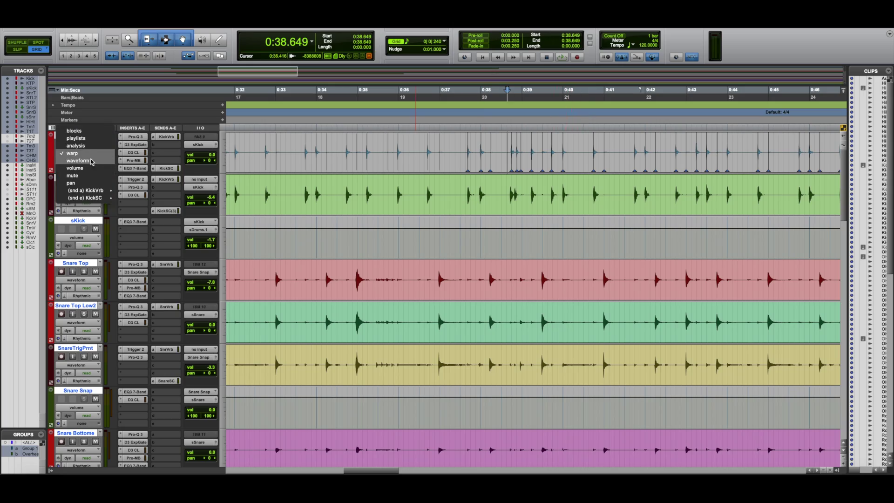